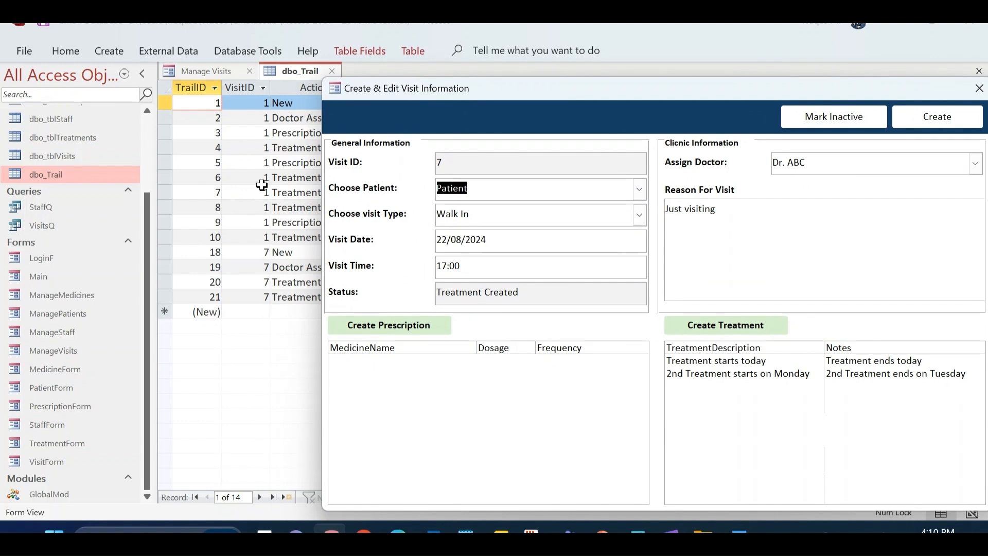
Examine the visit 7 form's status and treatments alongside the logged actions in the dbo_Trail table
left_click_drag(554, 89, 444, 63)
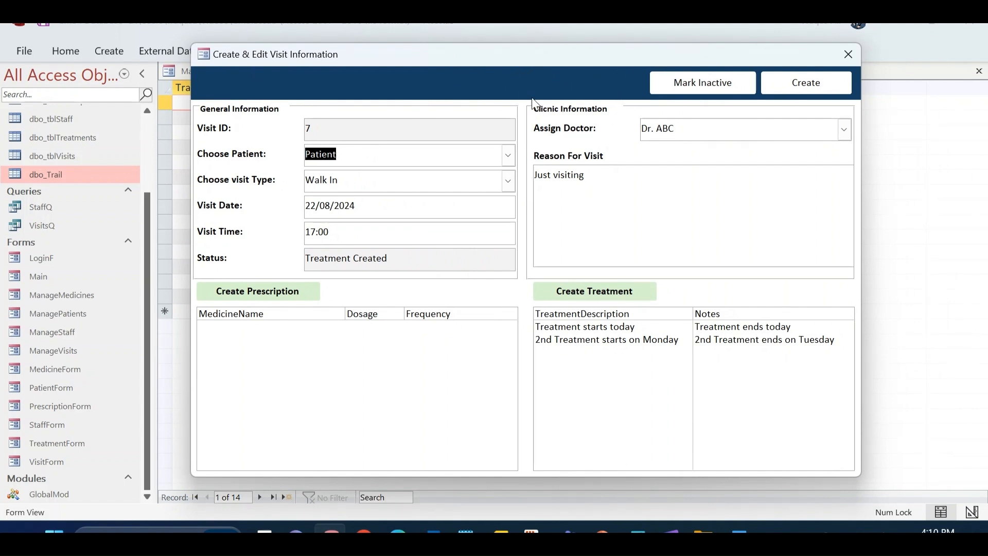
left_click(731, 85)
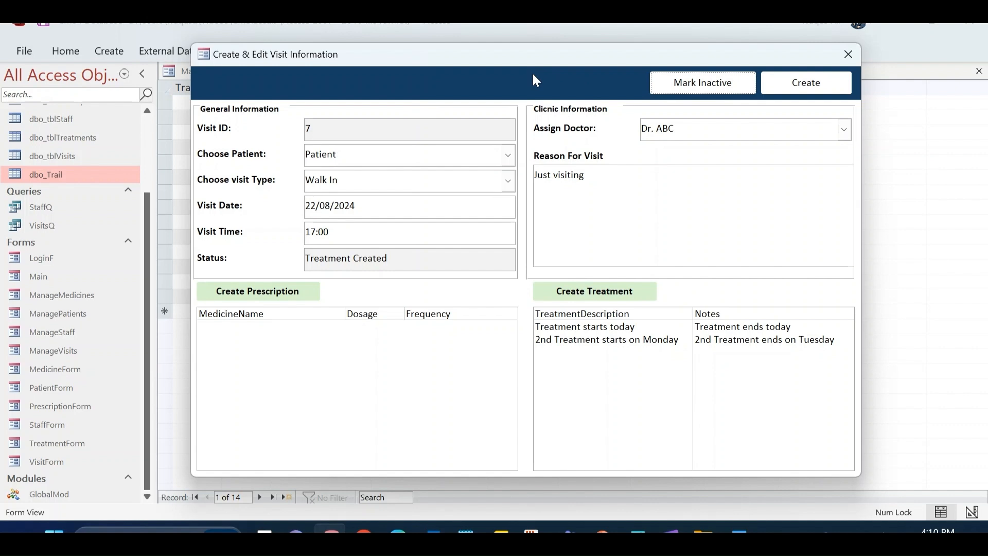
left_click_drag(471, 60, 630, 97)
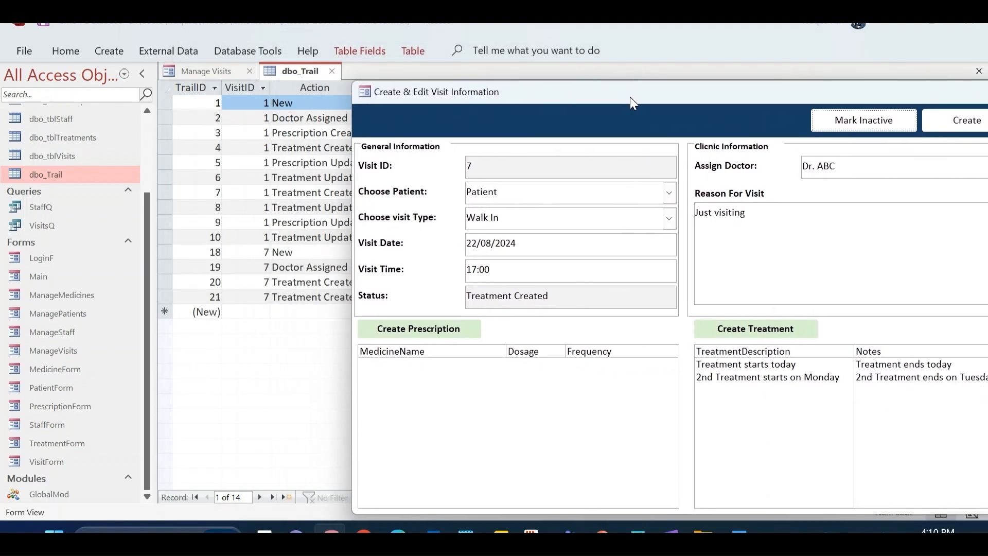
left_click_drag(542, 91, 523, 100)
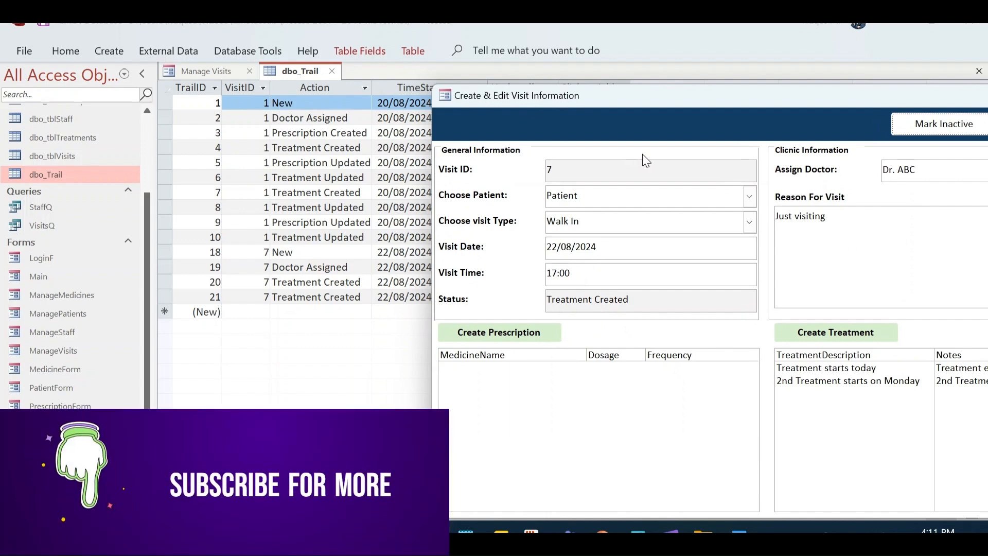
left_click_drag(640, 103, 409, 82)
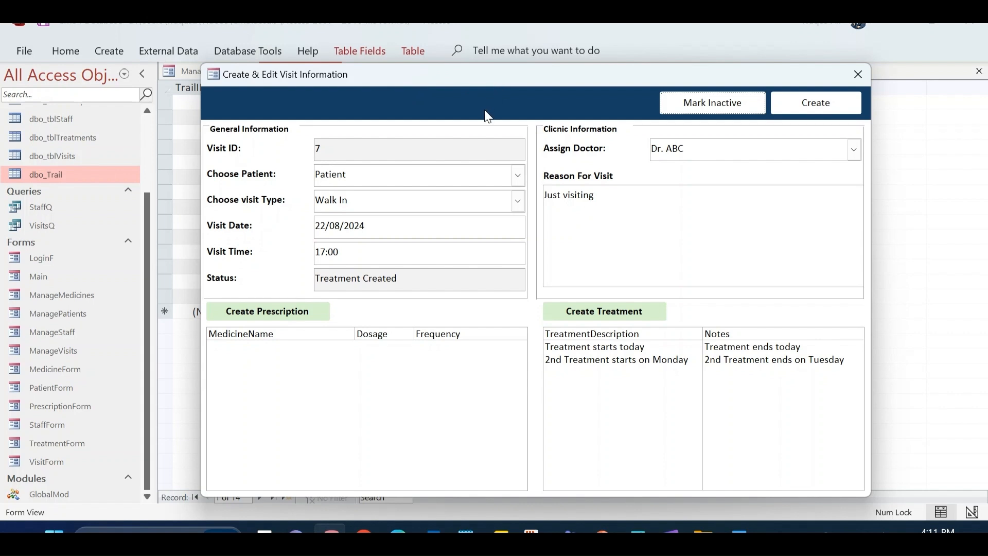
left_click(396, 281)
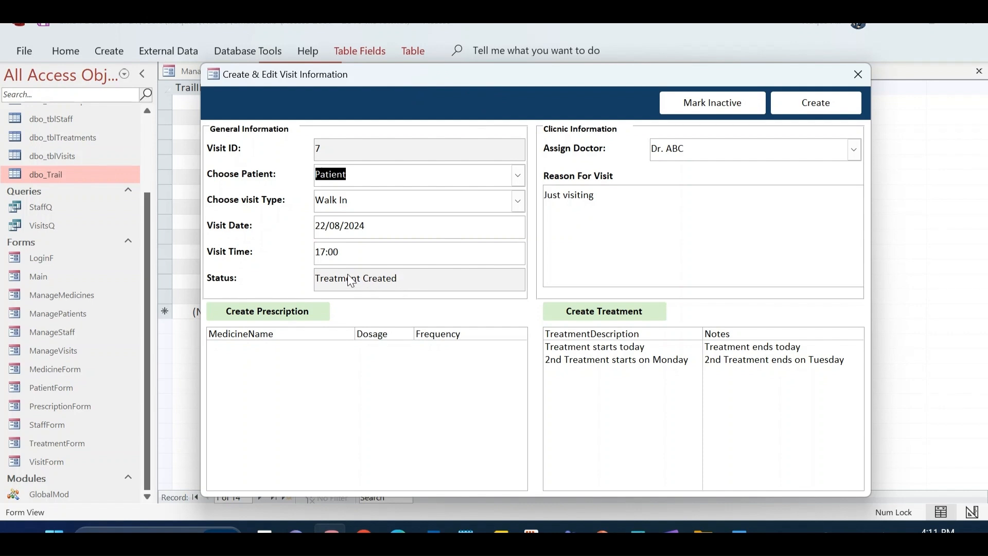
left_click(419, 260)
left_click_drag(485, 81, 599, 98)
left_click_drag(390, 93, 347, 95)
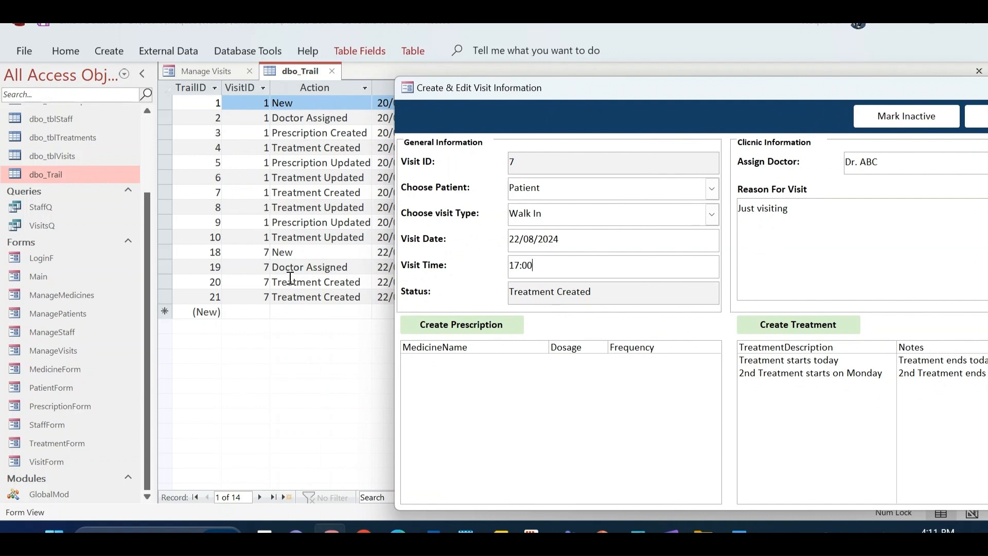
left_click_drag(571, 98, 404, 93)
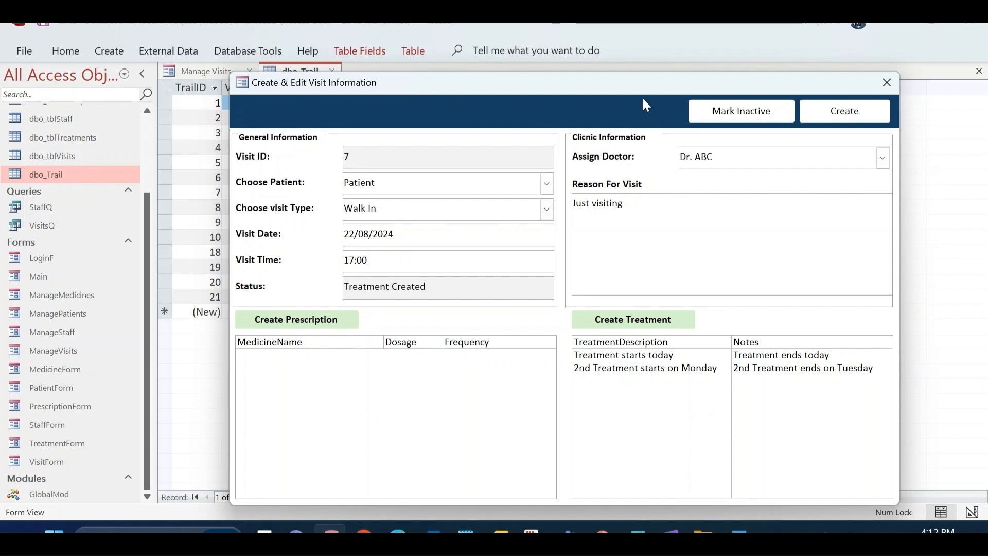
Close the Create & Edit Visit Information form and create a new blank report in Design view
right_click(640, 78)
left_click(610, 105)
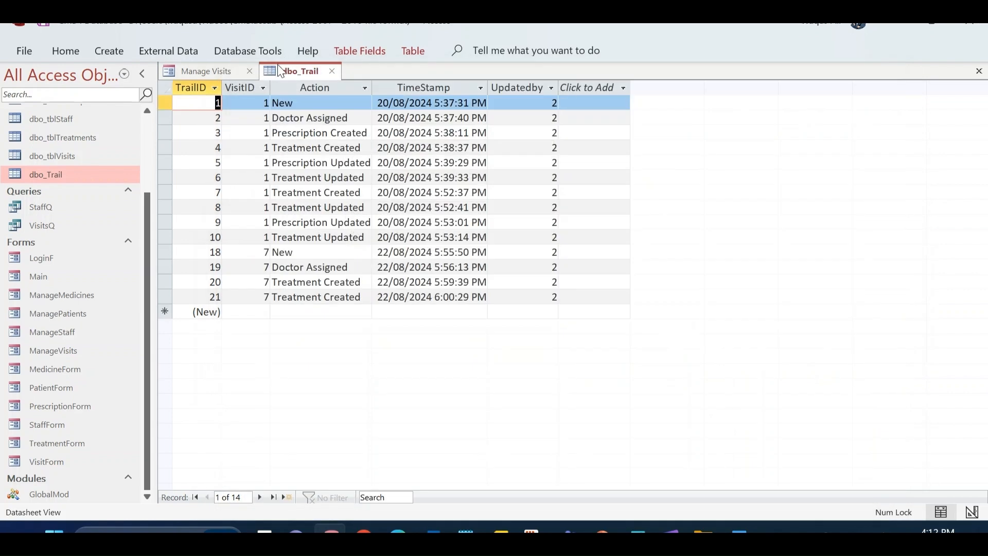
left_click(108, 51)
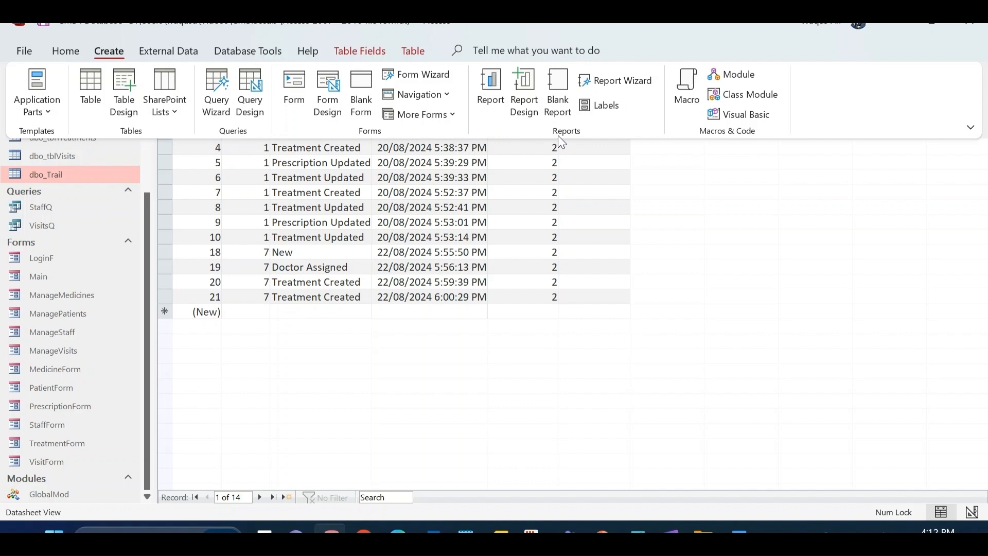
left_click(524, 113)
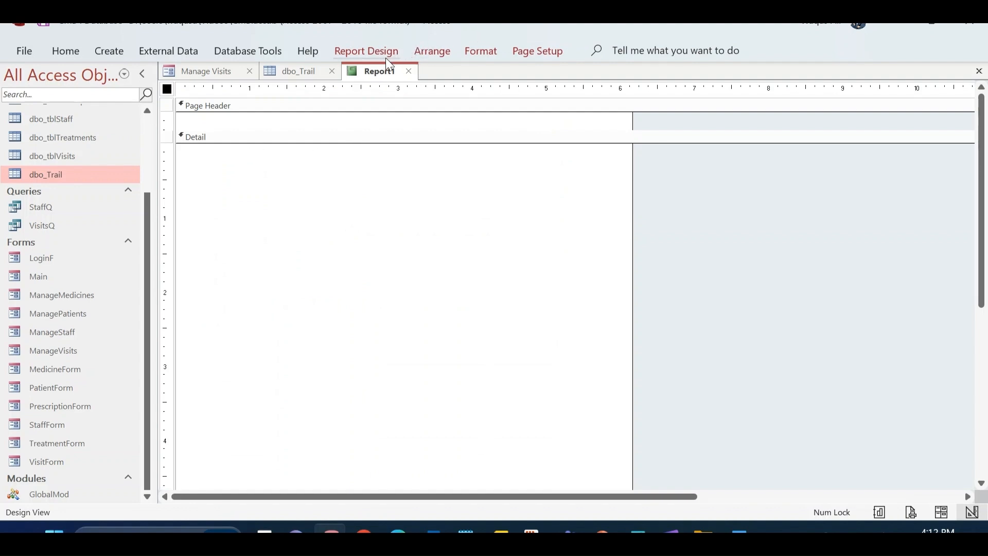
Set the report's Auto Center property to Yes and its Scroll Bars property to Vertical Only
left_click(369, 50)
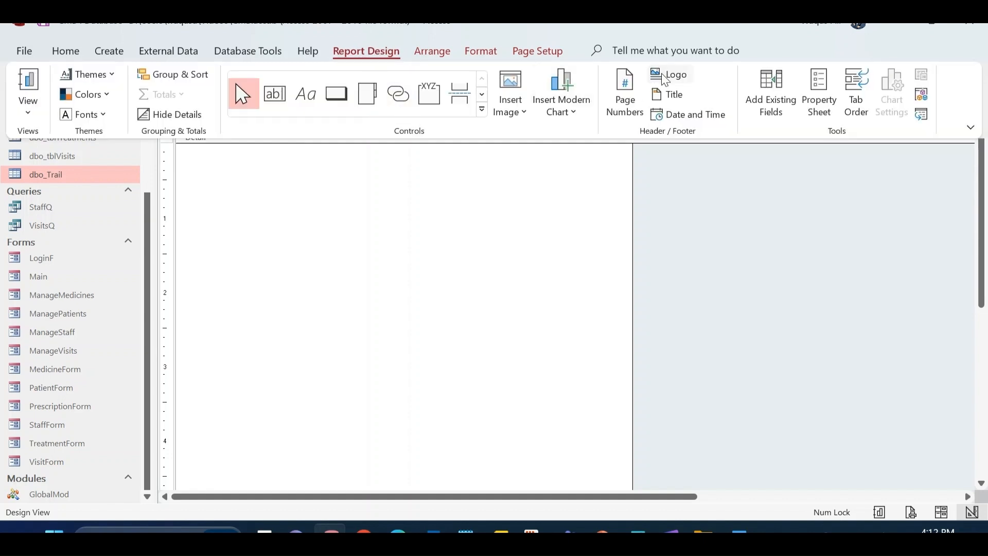
left_click(818, 100)
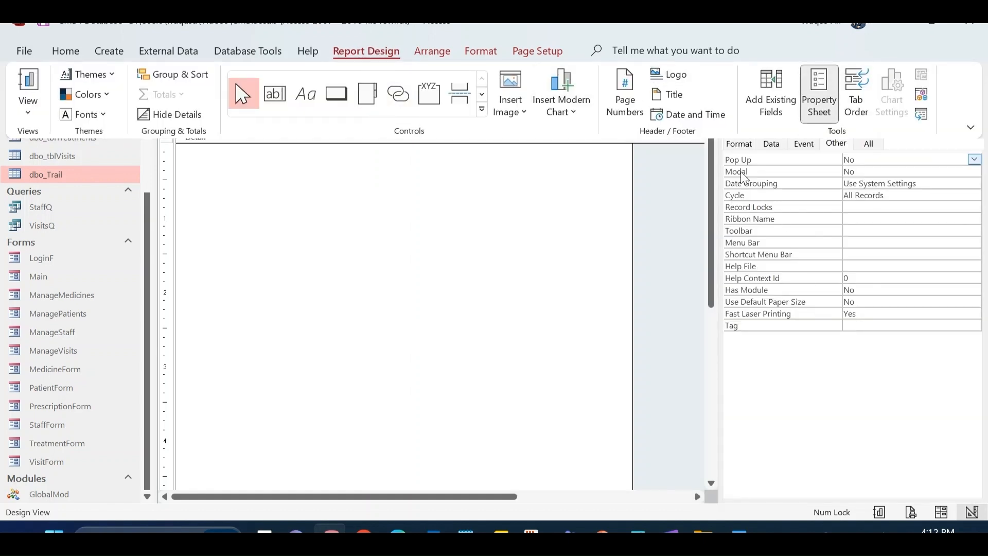
left_click(736, 145)
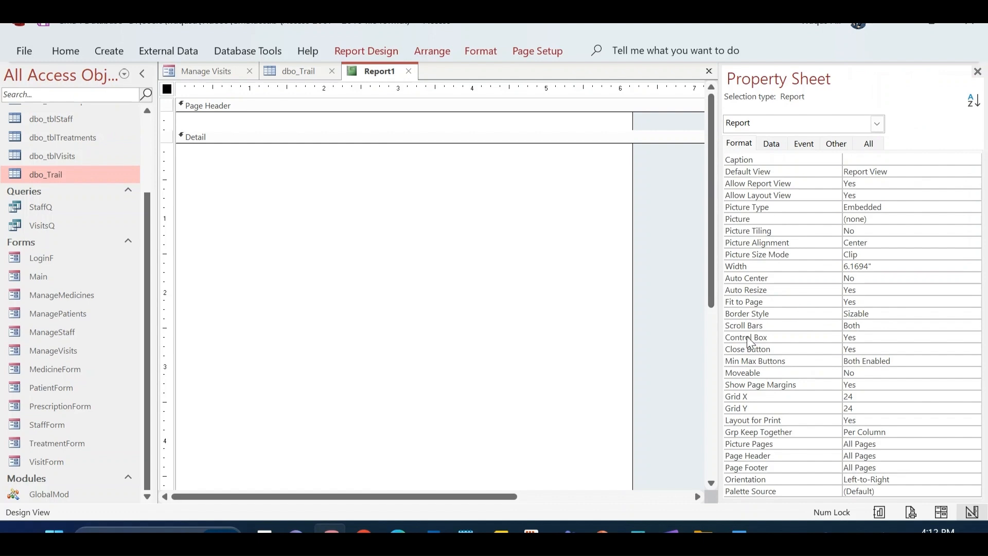
left_click(735, 145)
double_click(895, 278)
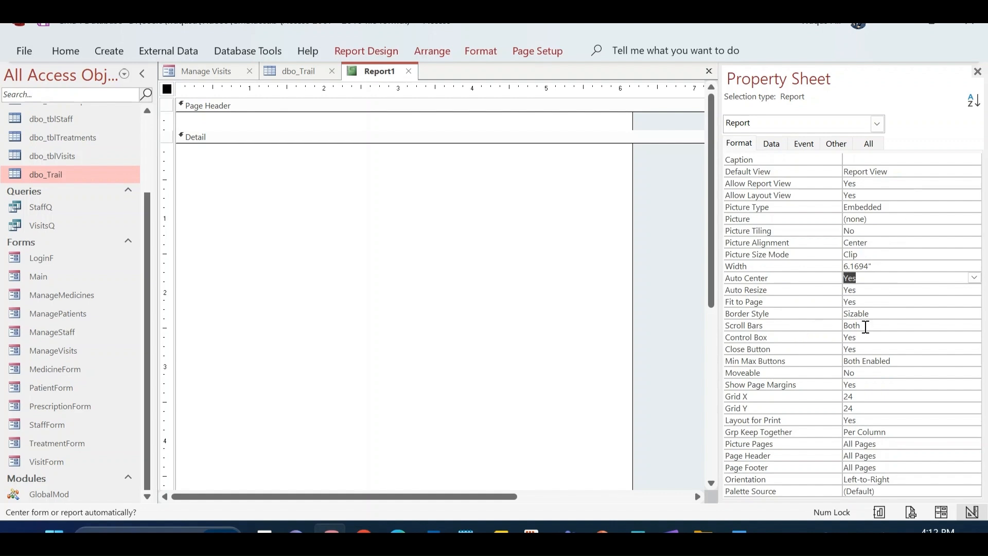
left_click_drag(875, 325, 777, 318)
type("vertical Only")
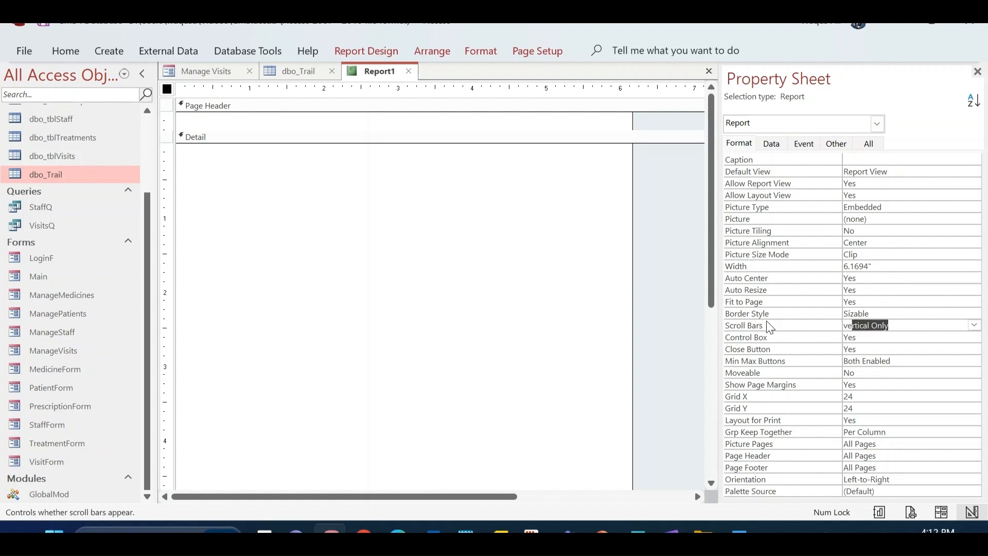
key("Return")
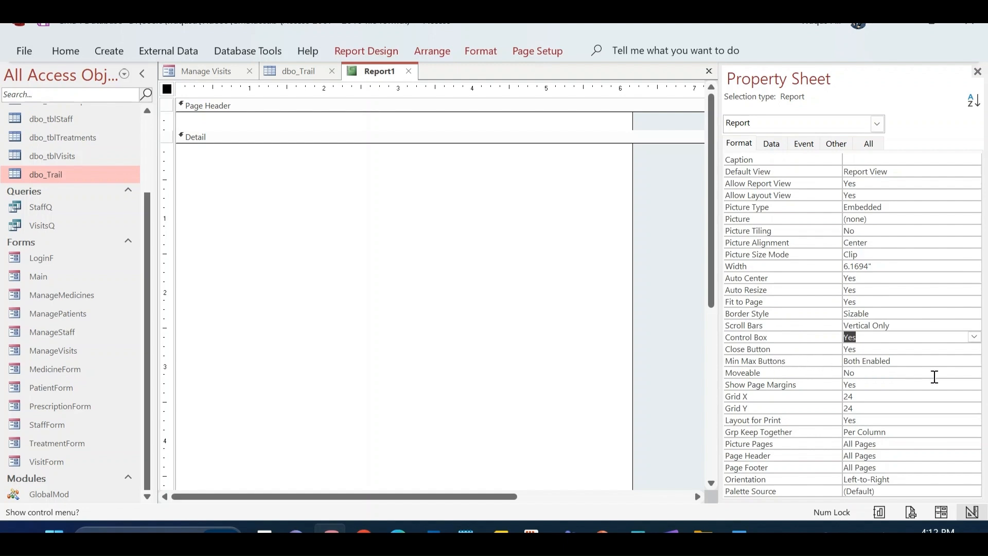
Set the report's Min Max Buttons property to None and Show Page Margins to No
left_click(887, 361)
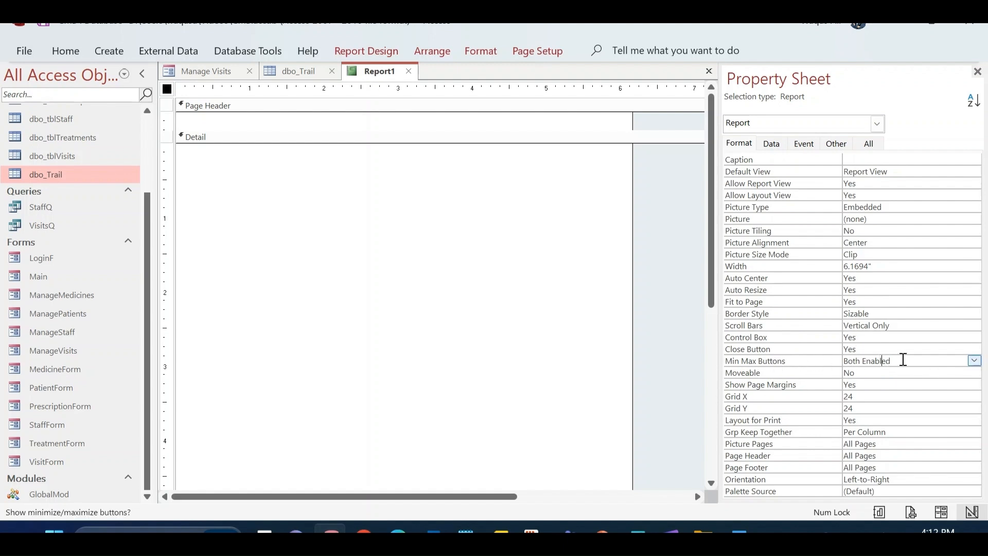
left_click(974, 361)
left_click(949, 374)
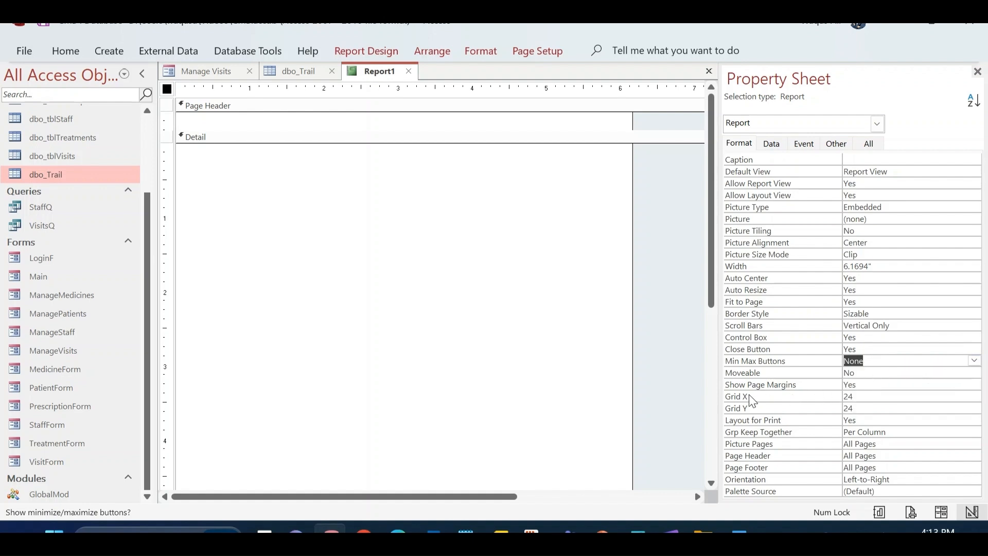
double_click(866, 386)
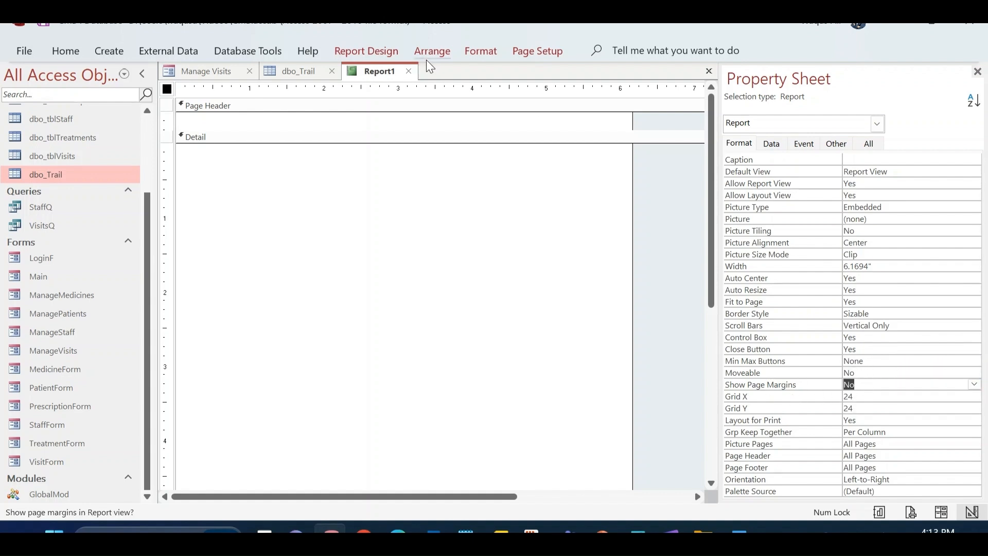
Save the new report as TrailR
right_click(376, 73)
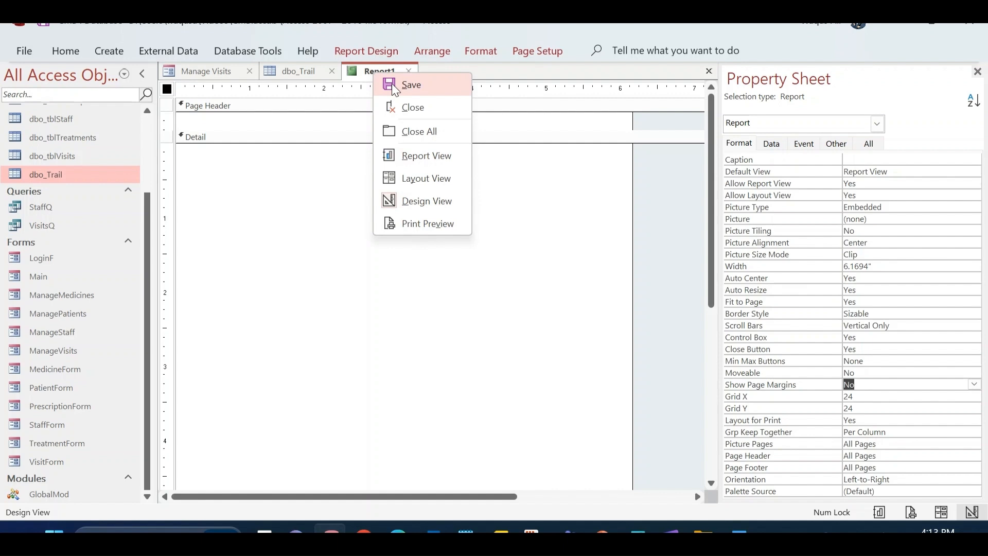
left_click(395, 87)
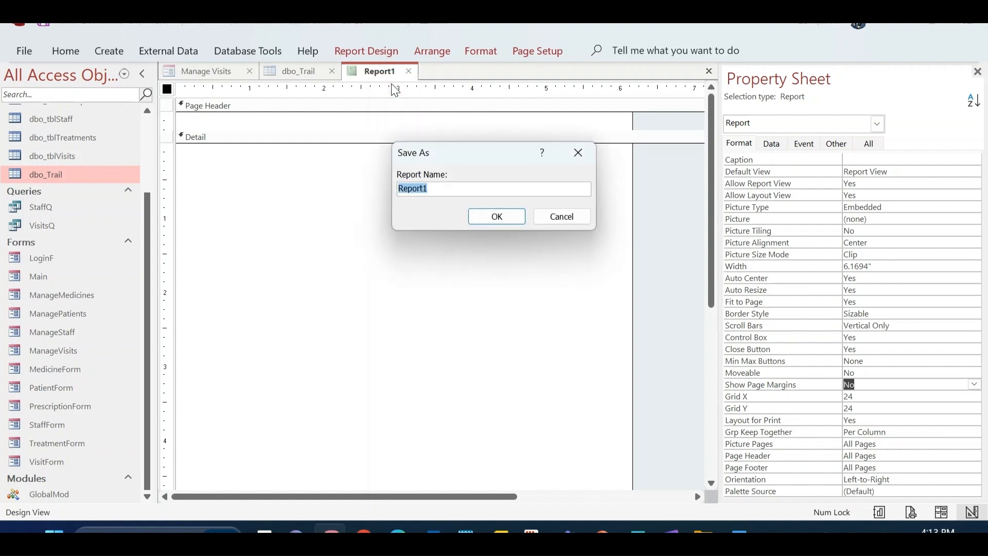
type("TrailR")
key("Return")
right_click(380, 65)
left_click(394, 81)
Open the query builder for the report's Record Source and add the dbo_Trail table
left_click(768, 146)
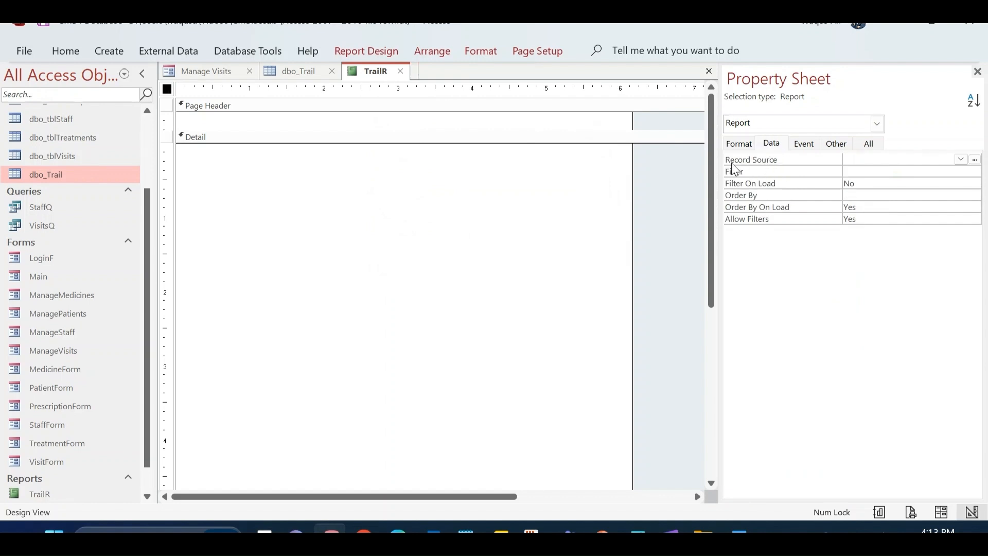
left_click(975, 160)
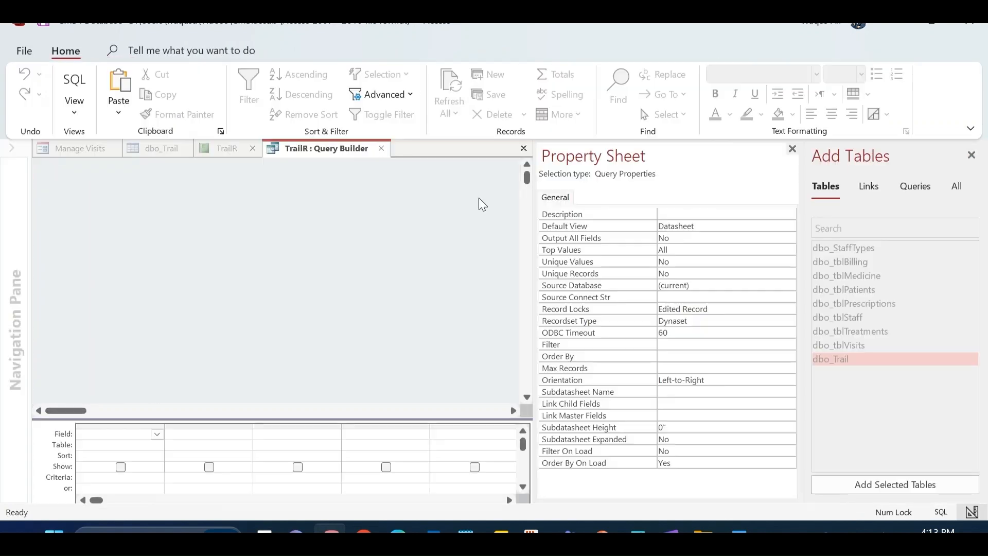
left_click(793, 150)
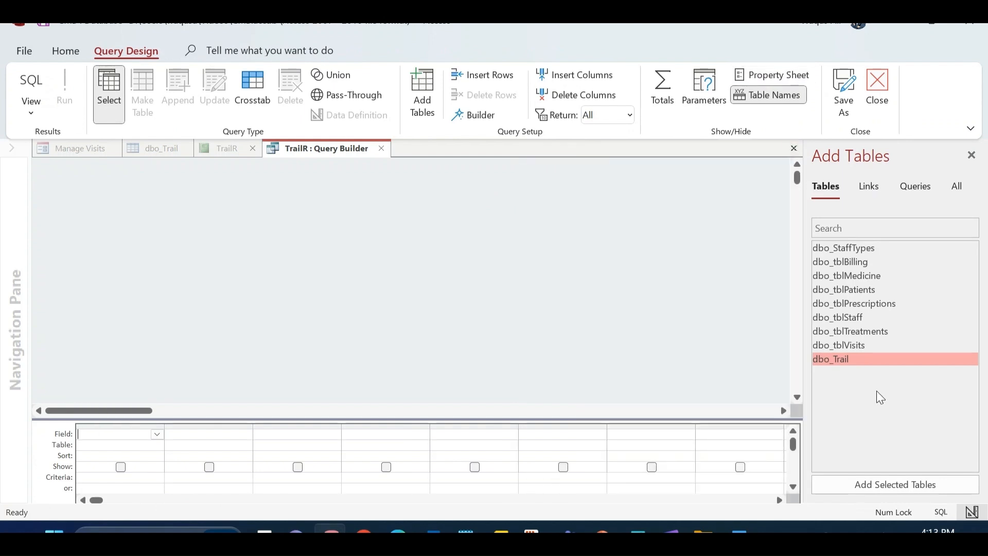
double_click(852, 361)
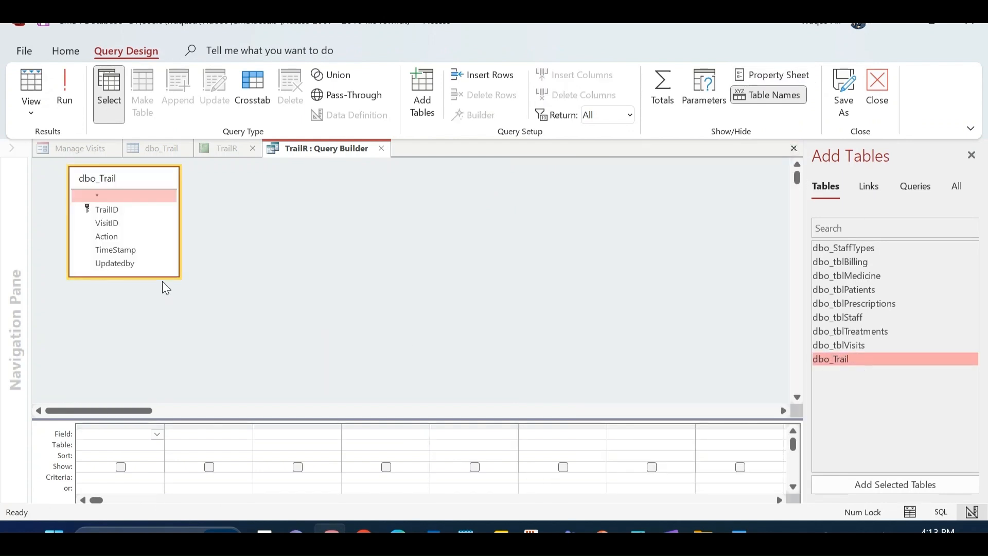
Add the TrailID, VisitID, Action, TimeStamp and Updatedby fields of dbo_Trail to the query grid
left_click_drag(163, 278, 164, 298)
double_click(109, 209)
double_click(108, 223)
double_click(109, 236)
double_click(119, 251)
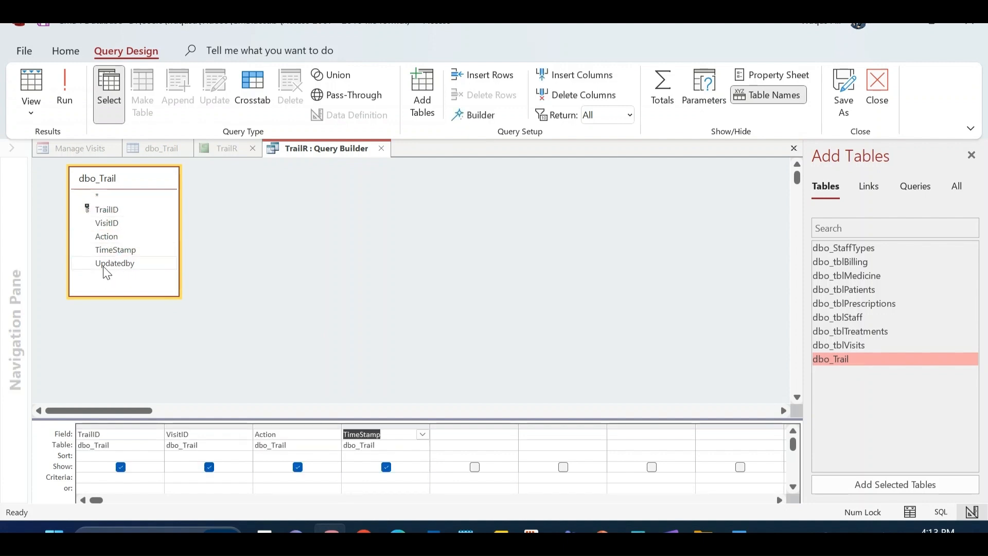
double_click(118, 266)
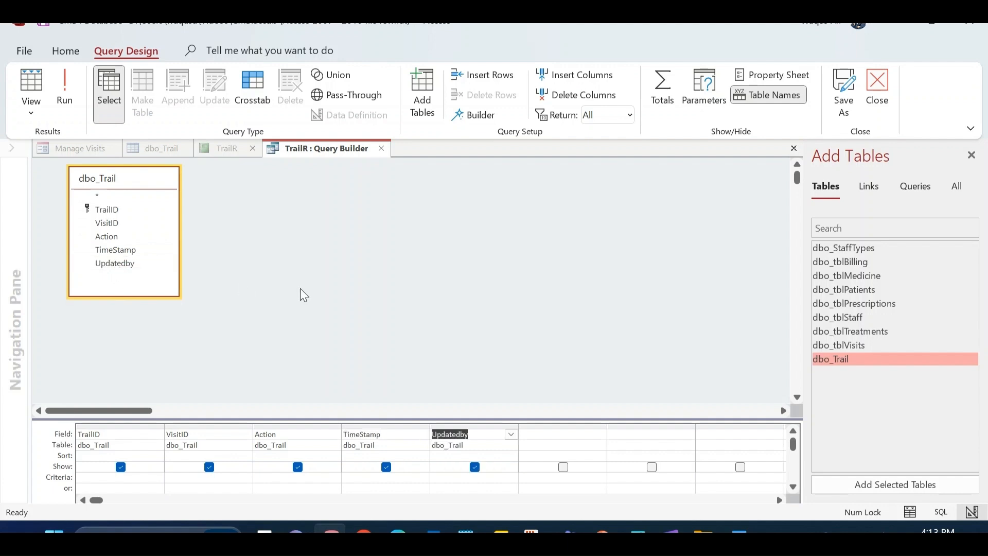
Run the query, widen the Updatedby and TimeStamp columns to examine the Updatedby values, and return to Design view
left_click(78, 98)
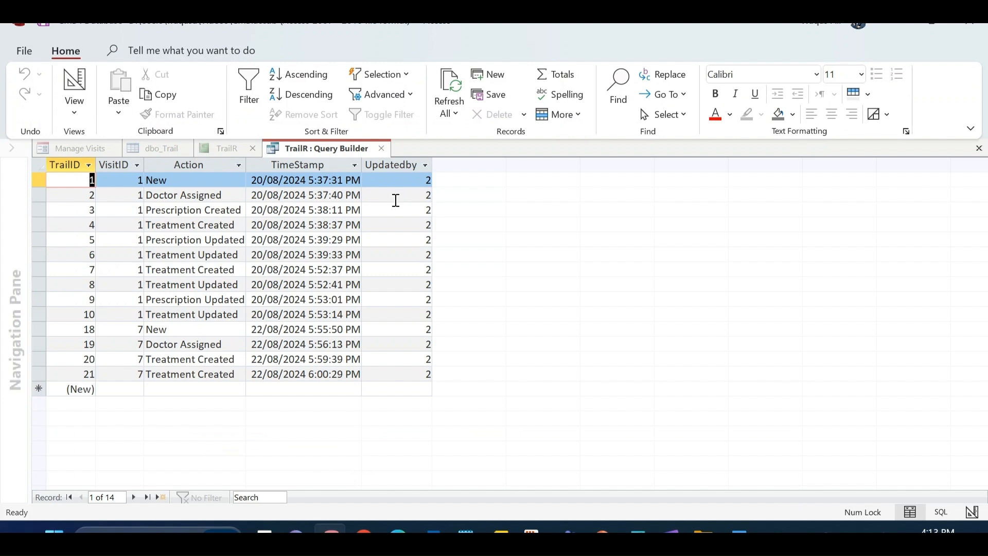
left_click(406, 165)
left_click(406, 193)
left_click(411, 240)
left_click(412, 286)
left_click(413, 297)
left_click_drag(433, 169, 457, 170)
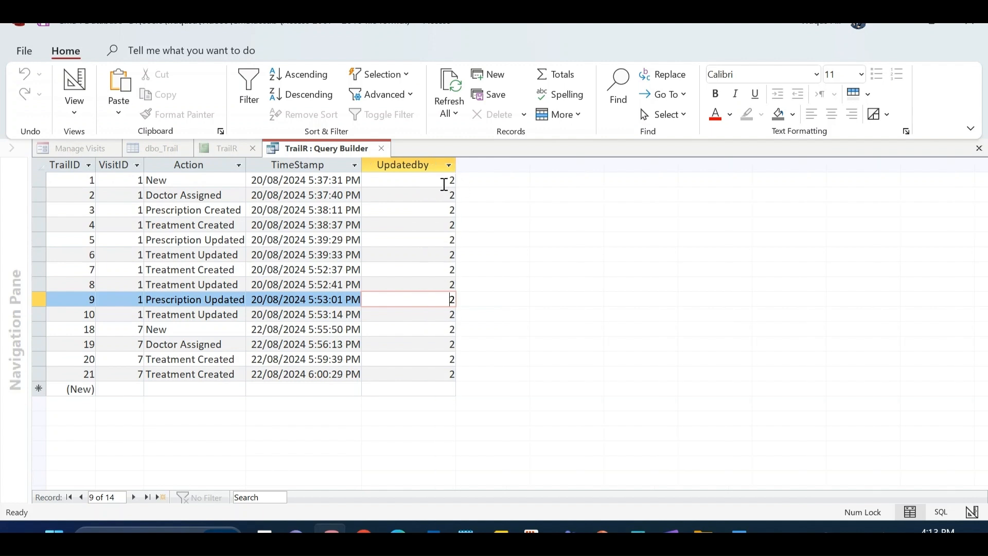
left_click(411, 210)
left_click(411, 226)
left_click(414, 269)
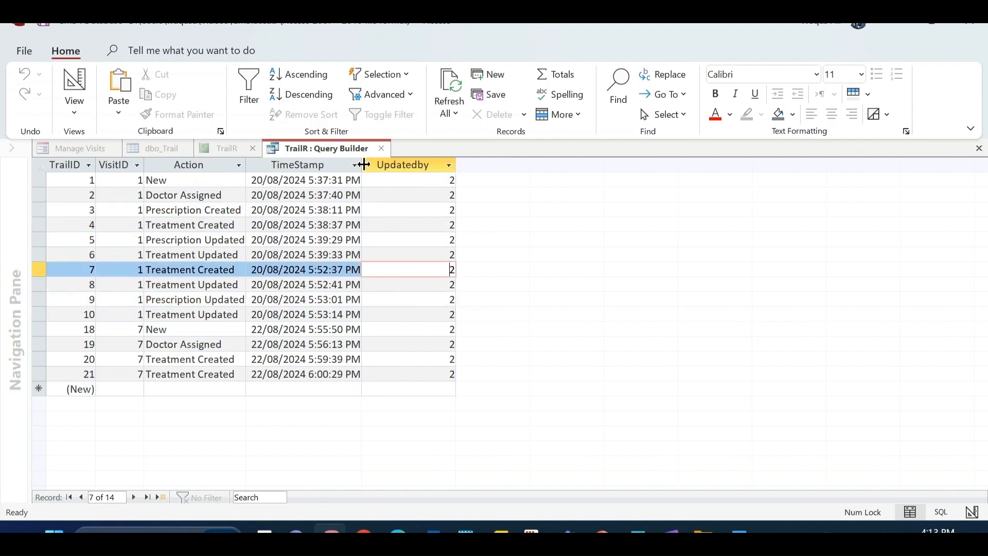
left_click_drag(364, 165, 376, 165)
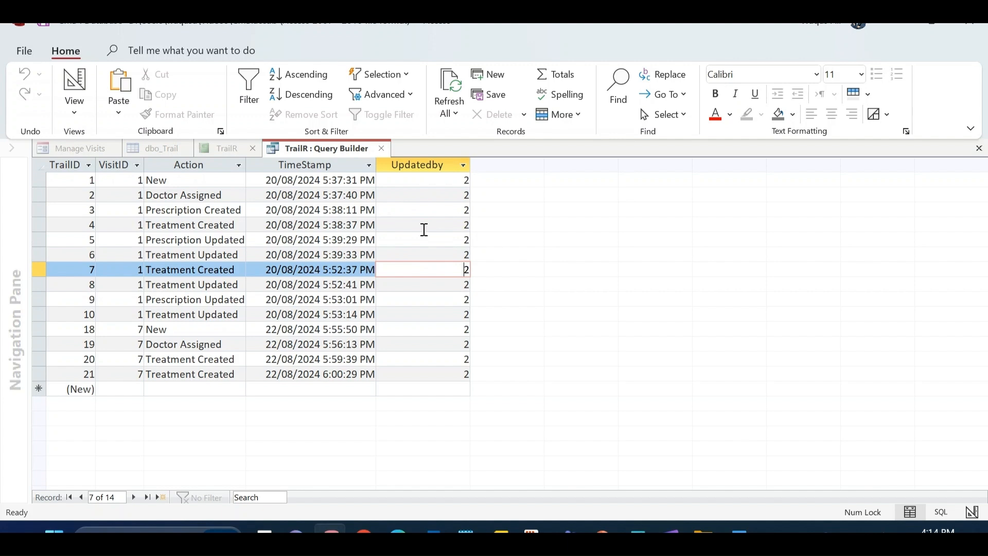
right_click(335, 150)
left_click(363, 233)
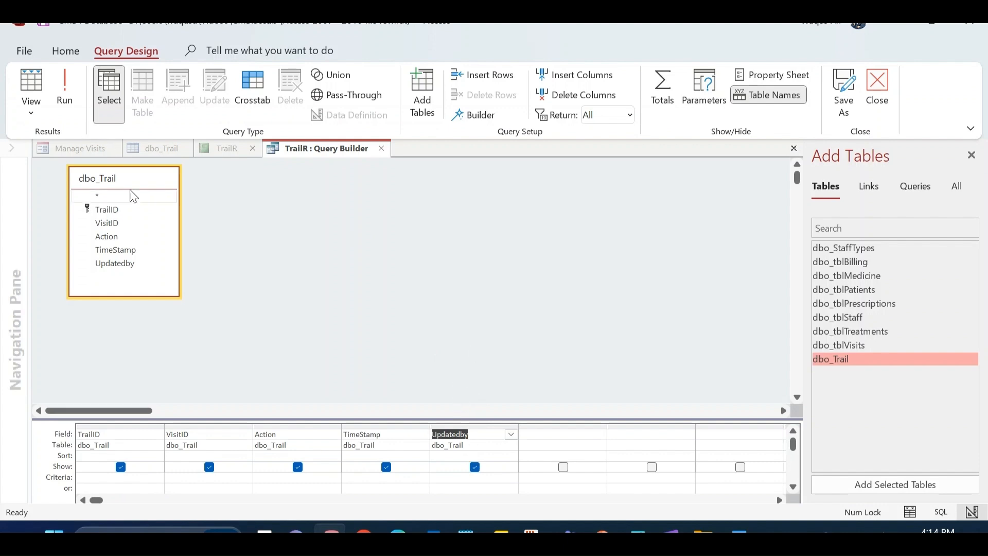
Add the dbo_tblStaff table to the query and arrange it beside dbo_Trail
left_click_drag(146, 191, 300, 228)
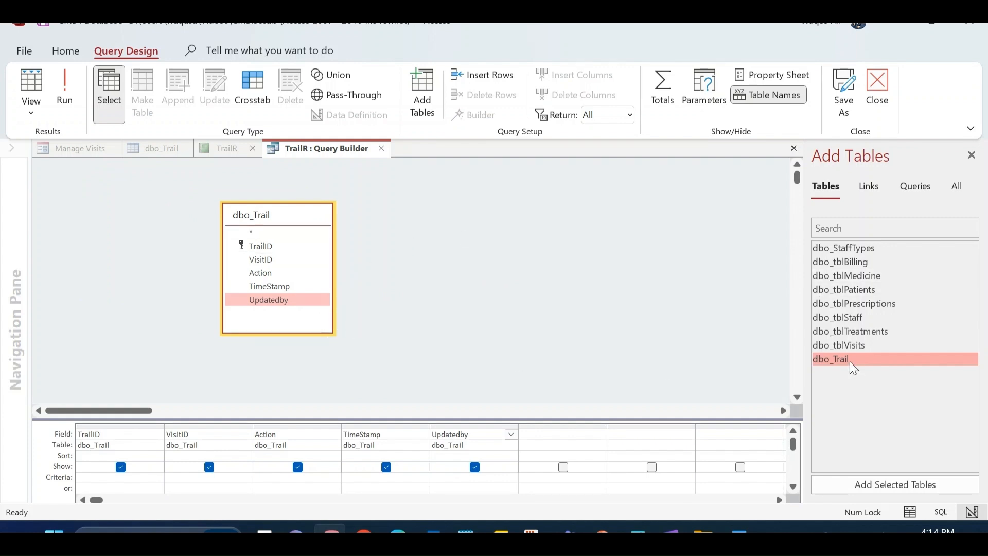
double_click(849, 317)
left_click_drag(97, 180, 408, 218)
Remove the Updatedby column from the query grid and open the Expression Builder for the emptied column
left_click(469, 428)
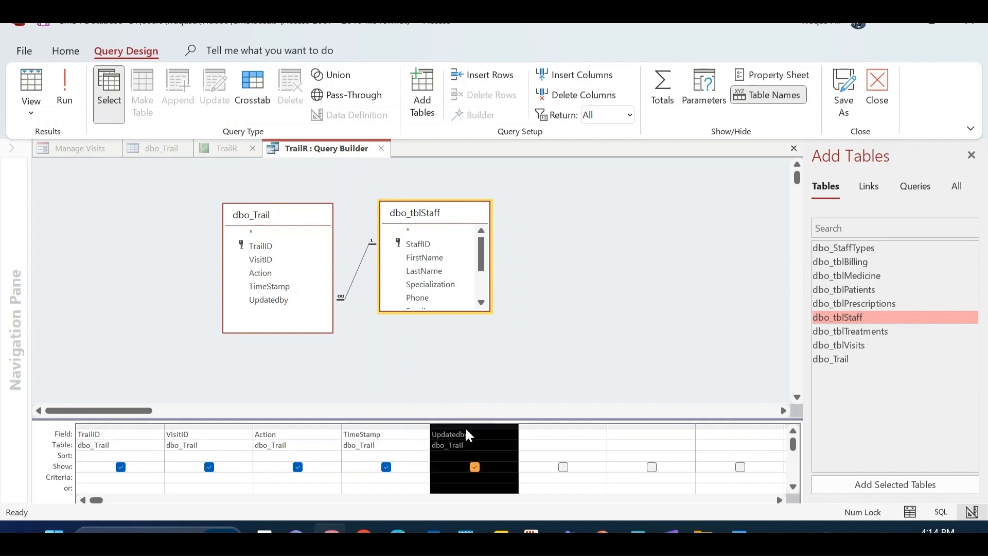
key("Delete")
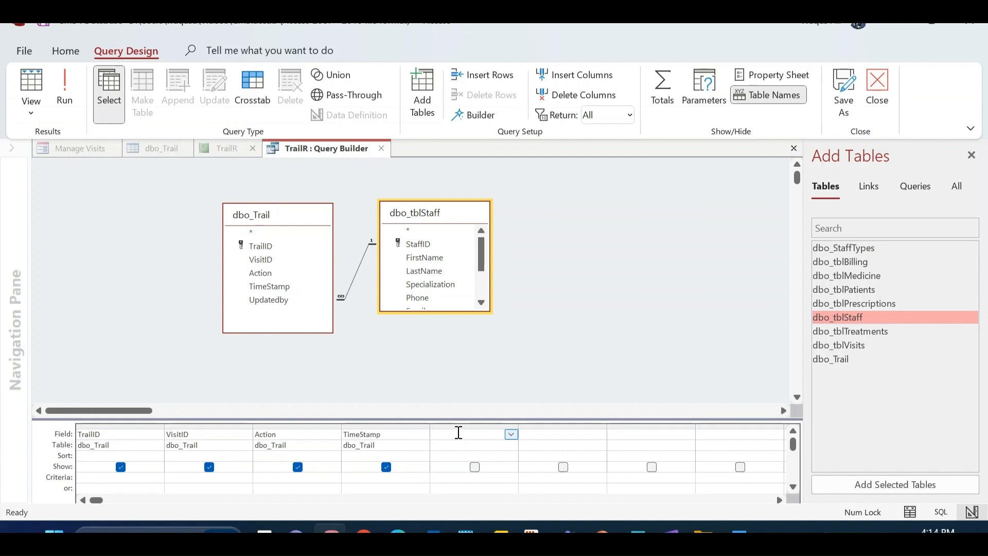
right_click(458, 435)
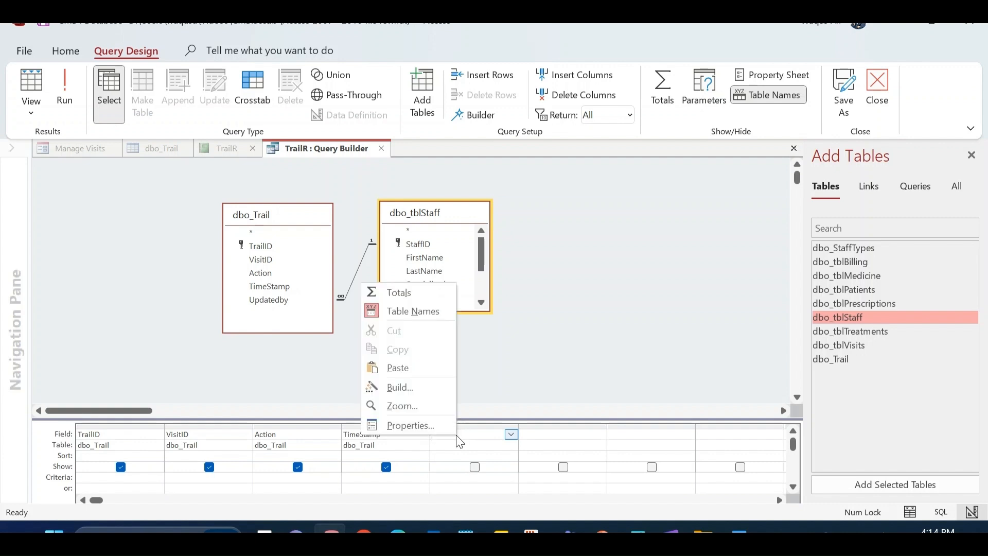
left_click(435, 394)
left_click_drag(495, 84, 692, 163)
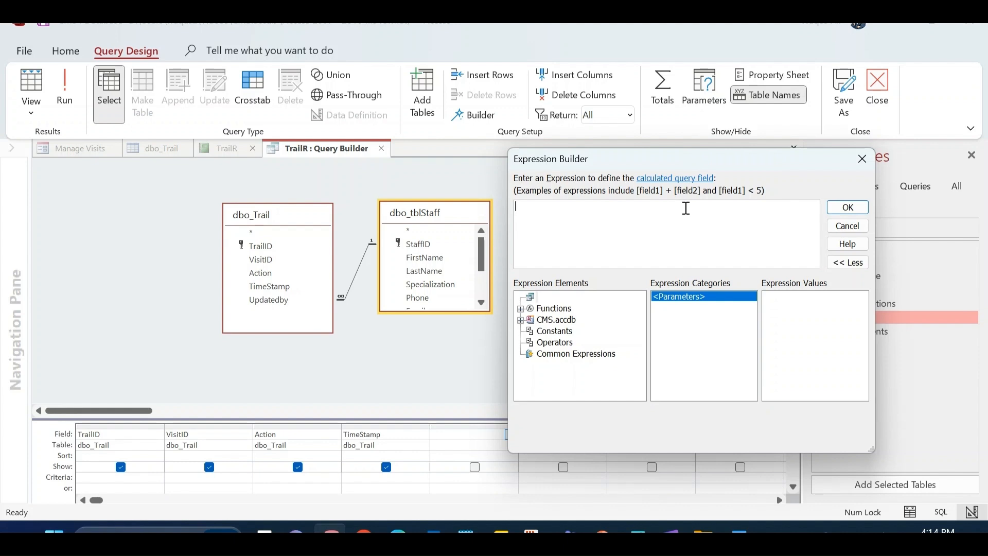
Start the calculated field with the expression FullName: [dbo_tblStaff]![FirstName] &&
type("FullName: dbo")
key("Down")
key("Down")
key("Down")
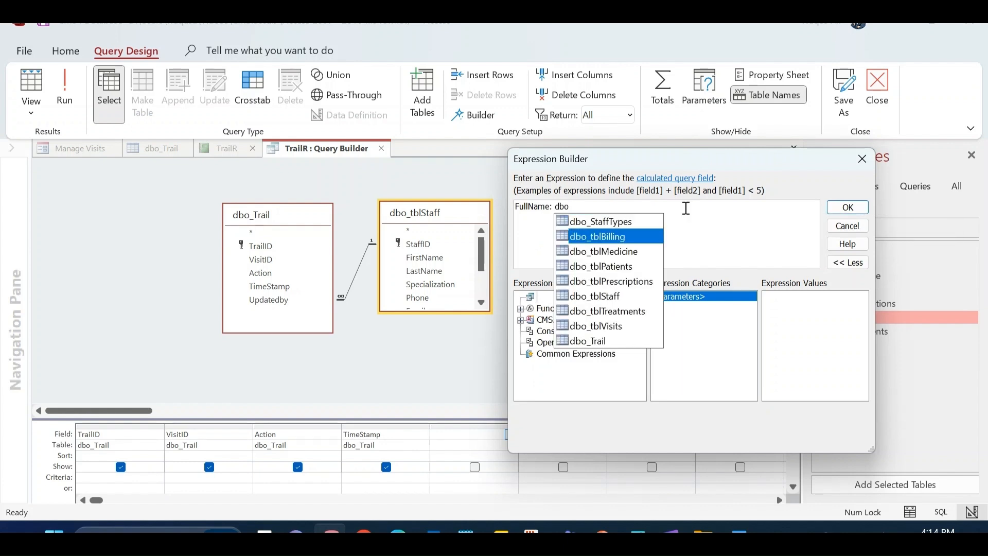
key("Down")
key("Down")
key("Tab")
type("!")
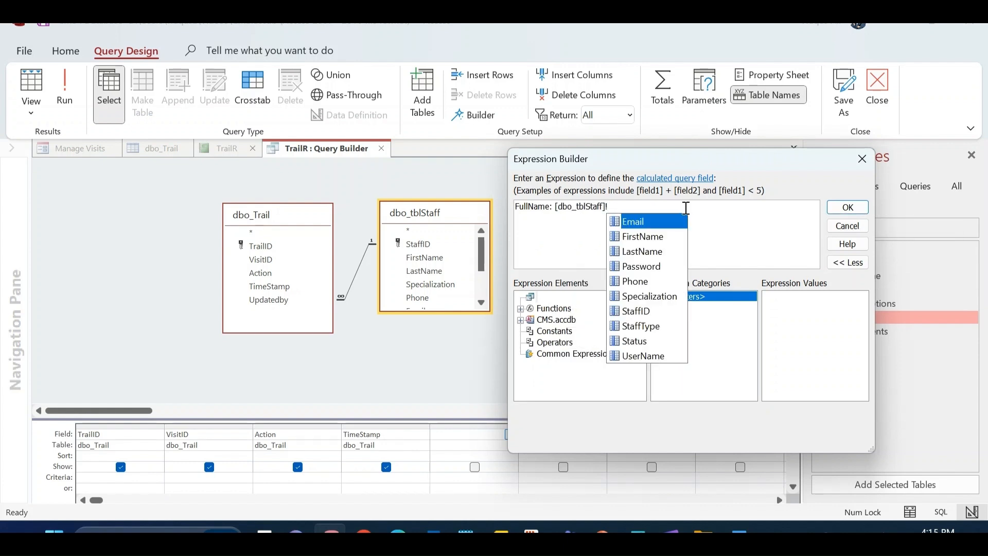
type("[F")
key("Tab")
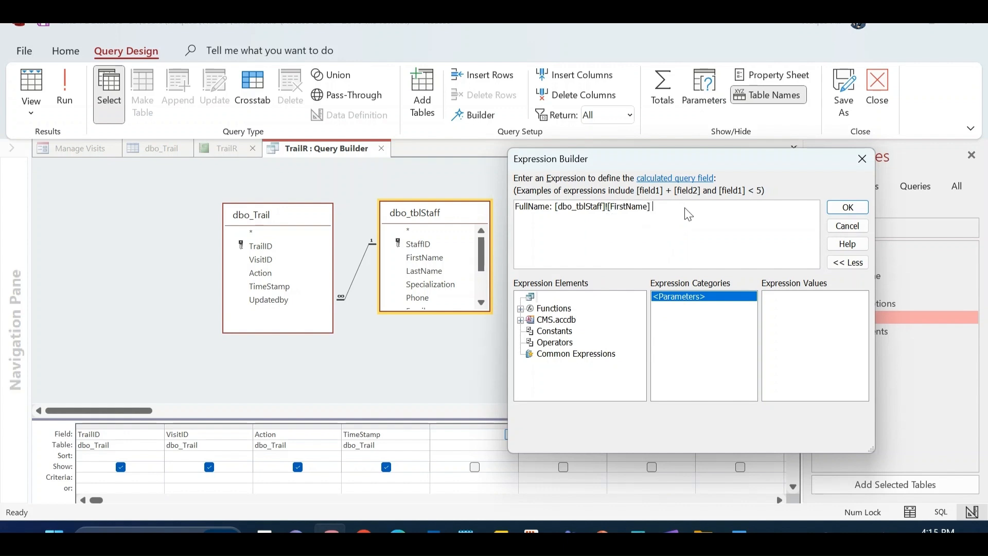
type("&& ")
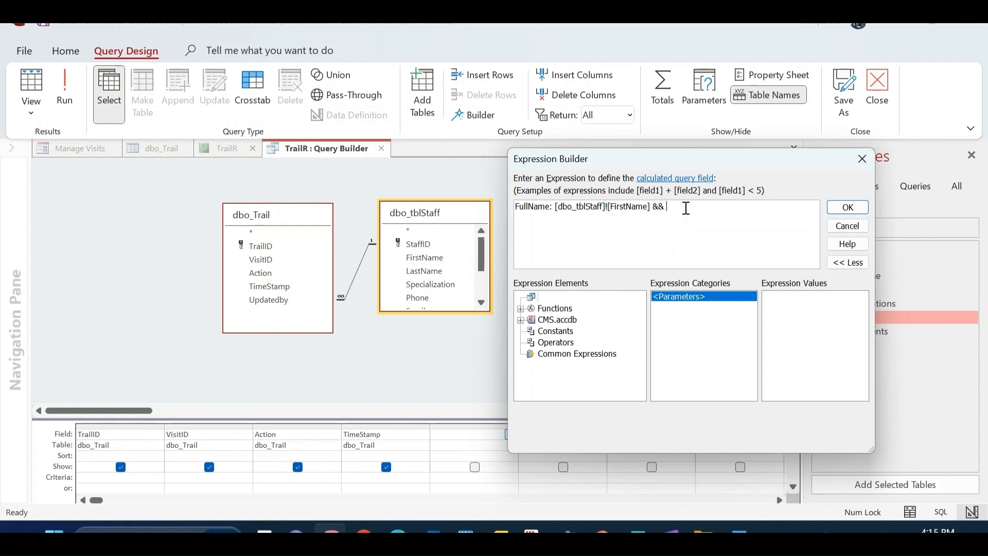
type("dbo")
key("Down")
key("Down")
key("Down")
key("Down")
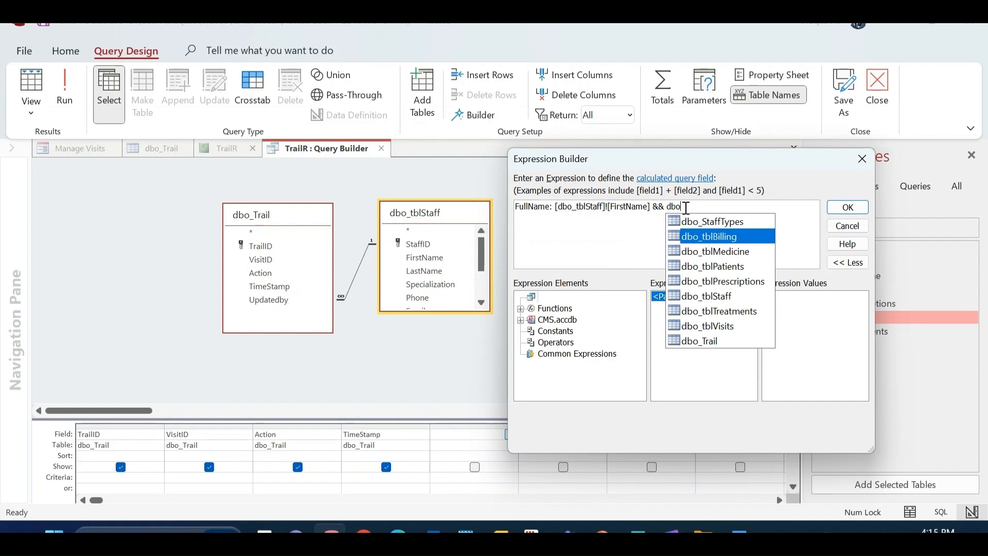
key("Tab")
key("BackSpace")
key("BackSpace")
key("BackSpace")
key("BackSpace")
key("BackSpace")
key("BackSpace")
key("BackSpace")
key("BackSpace")
key("BackSpace")
key("BackSpace")
key("BackSpace")
key("BackSpace")
key("BackSpace")
key("BackSpace")
key("BackSpace")
key("BackSpace")
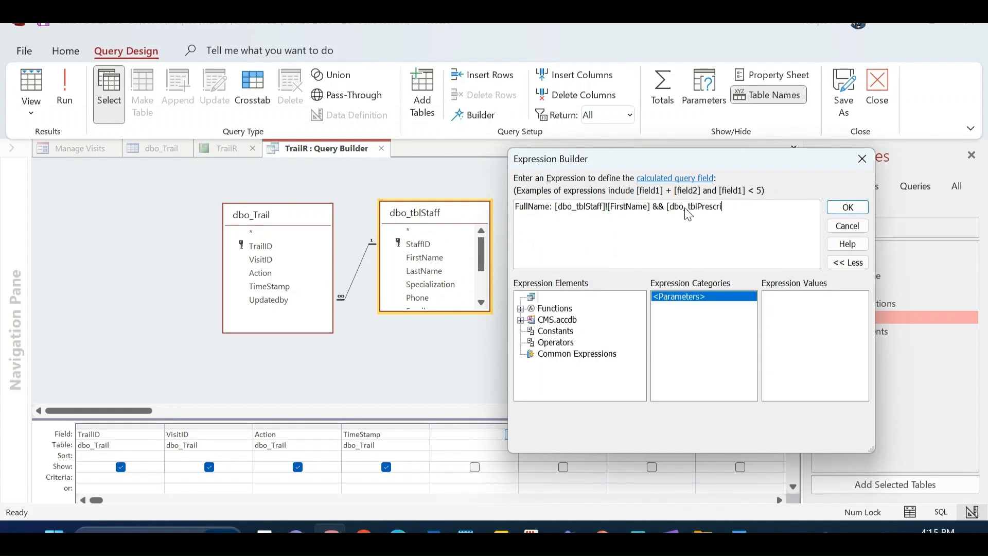
key("BackSpace")
key("BackSpace")
key("BackSpace")
Complete the expression as FullName: [dbo_tblStaff]![FirstName] & " " & [dbo_tblStaff]![LastName] and accept it
type("dbo")
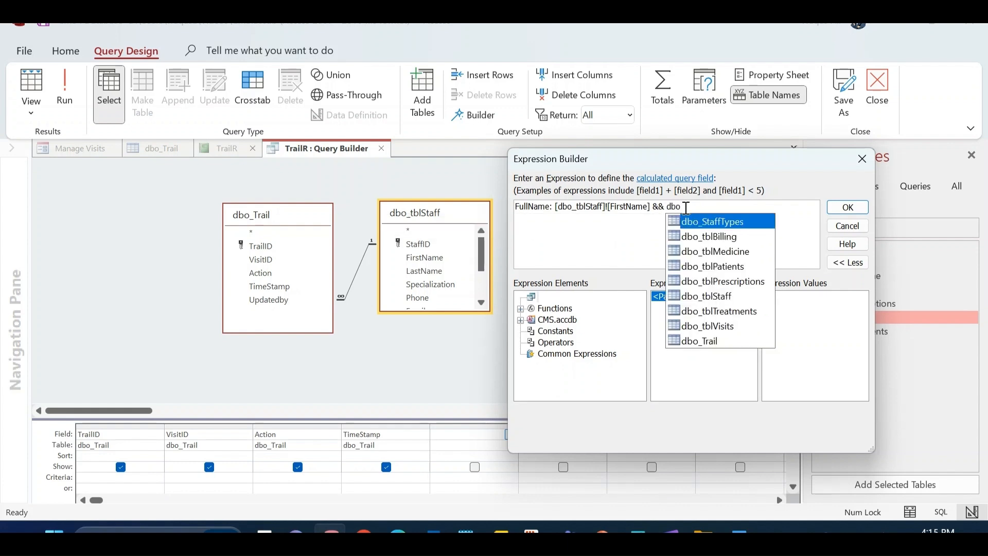
key("Down")
key("Down")
key("Down")
key("Down")
key("Down")
key("Tab")
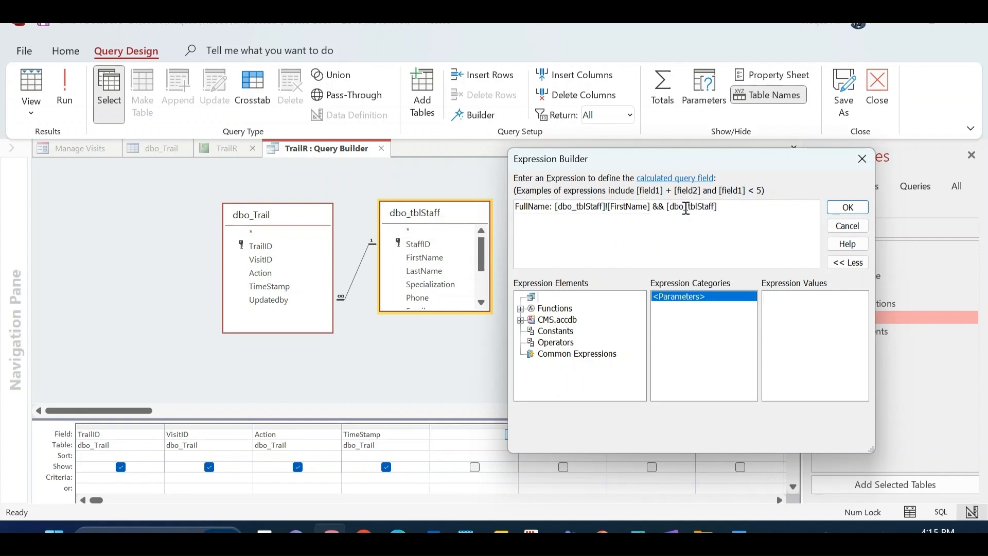
type("!")
key("Down")
key("Down")
key("Tab")
type("\" \"")
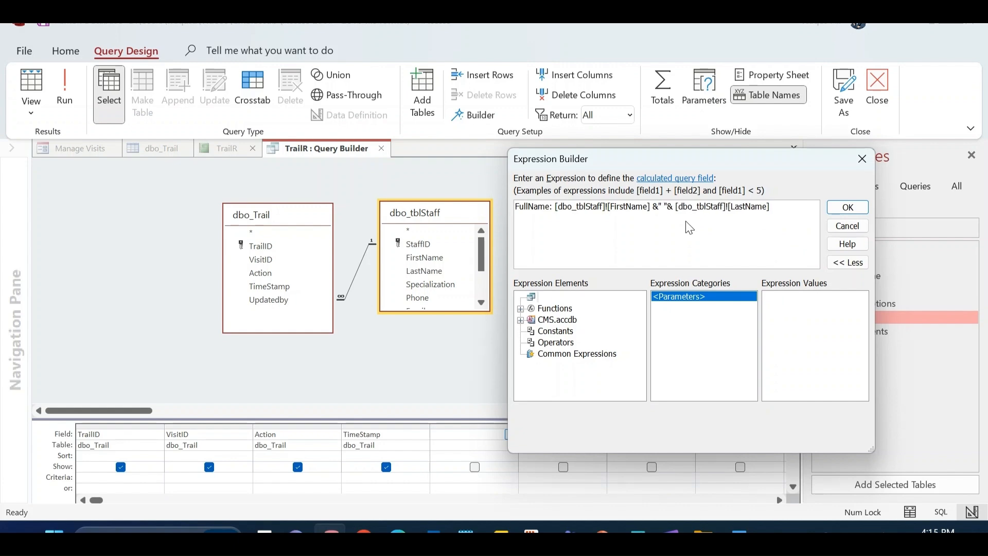
left_click(843, 209)
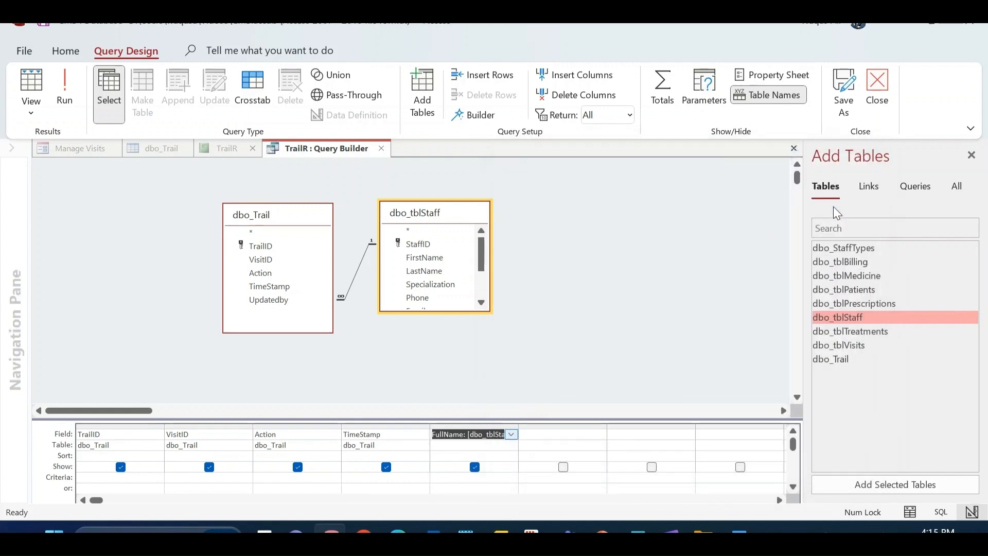
Run the query, widen the FullName column to fit, and examine the staff names and actions in the records
left_click(64, 87)
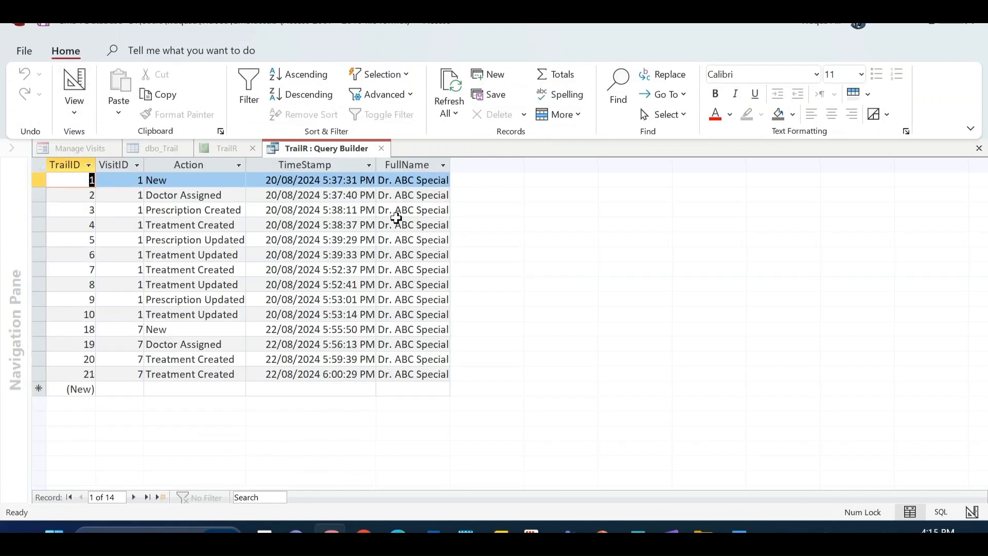
double_click(452, 162)
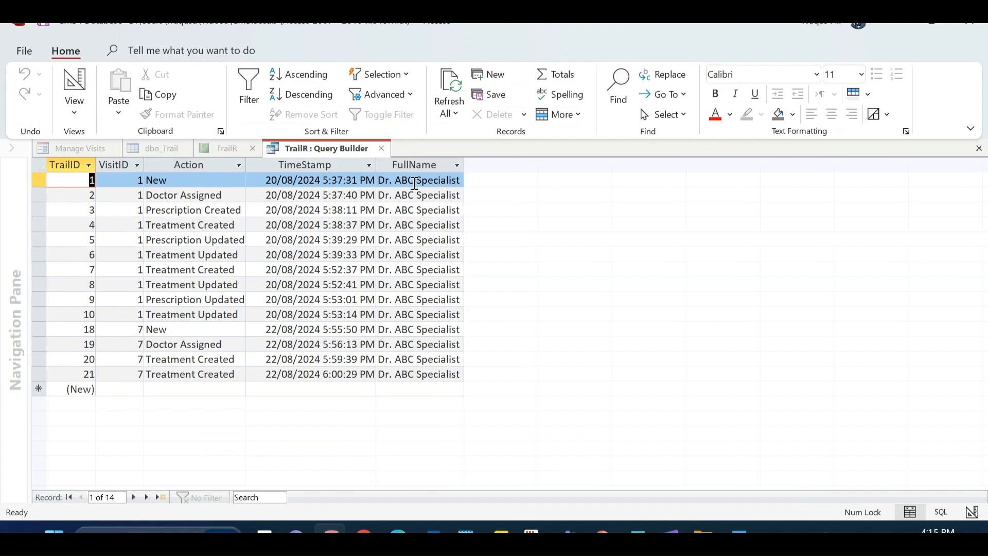
left_click_drag(414, 181, 485, 192)
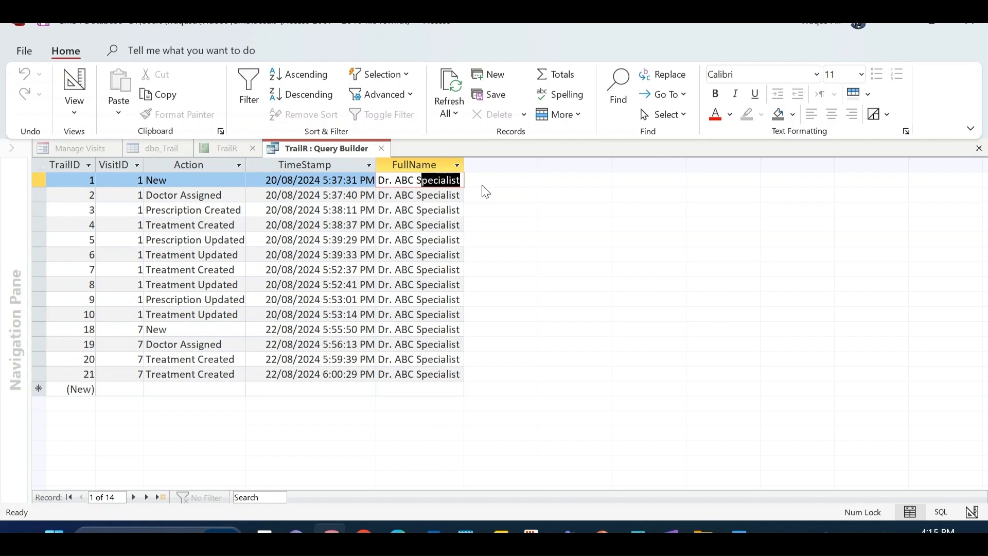
left_click_drag(416, 182, 467, 181)
left_click(428, 301)
left_click(246, 308)
left_click(245, 305)
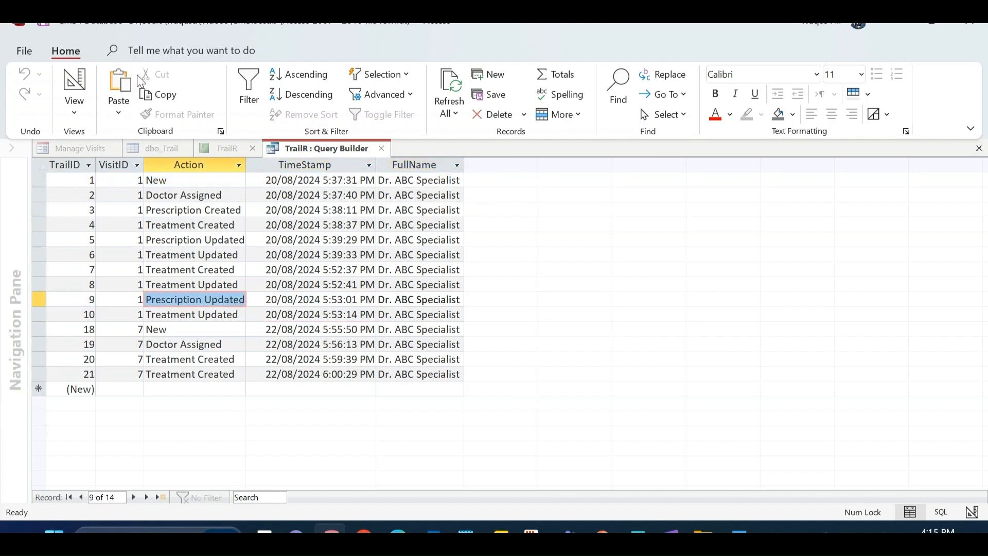
Save the query as the report's Record Source and close the query builder
right_click(319, 152)
left_click(338, 161)
right_click(333, 151)
left_click(368, 157)
left_click(382, 149)
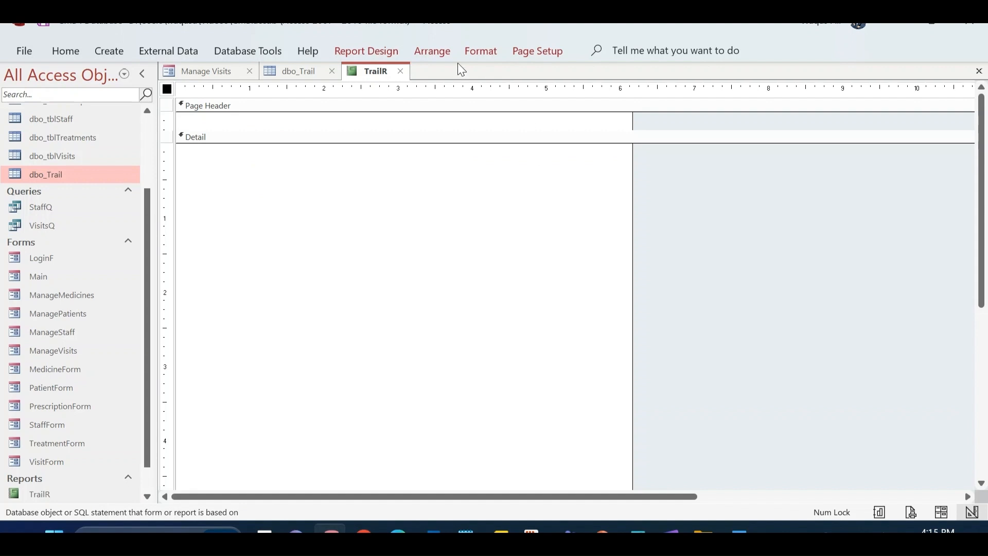
Show the report's field list and place the TrailID and VisitID fields in the Detail section
left_click(363, 56)
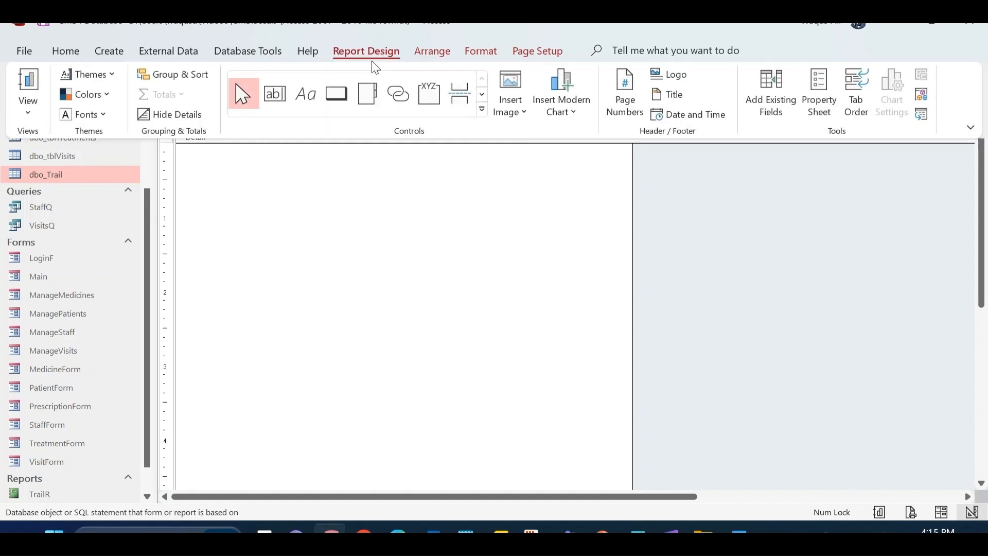
left_click(784, 117)
left_click(758, 187)
left_click_drag(755, 133, 377, 207)
left_click_drag(736, 148, 402, 246)
Replace the TrailID control bound to the SELECT statement with a new TrailID field and line up VisitID beneath it
left_click_drag(533, 186, 273, 237)
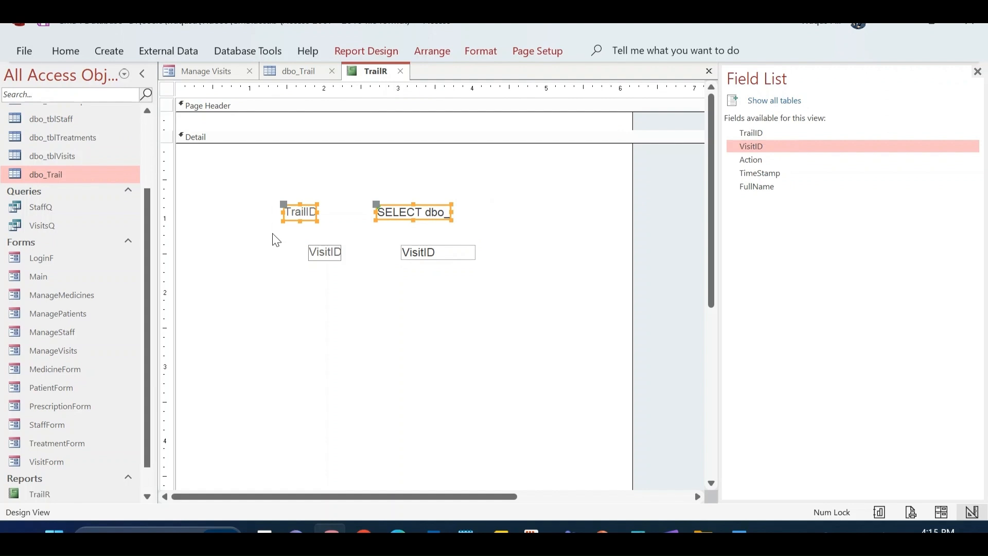
key("Delete")
left_click_drag(762, 133, 419, 177)
left_click_drag(465, 254, 475, 215)
Add the Action, TimeStamp and FullName fields to the Detail section beneath VisitID
left_click_drag(766, 160, 436, 231)
left_click_drag(764, 177, 435, 255)
left_click_drag(775, 188, 434, 276)
Arrange all five fields and their labels in a tabular layout and move it to the report's left margin
left_click_drag(521, 315, 313, 205)
right_click(345, 209)
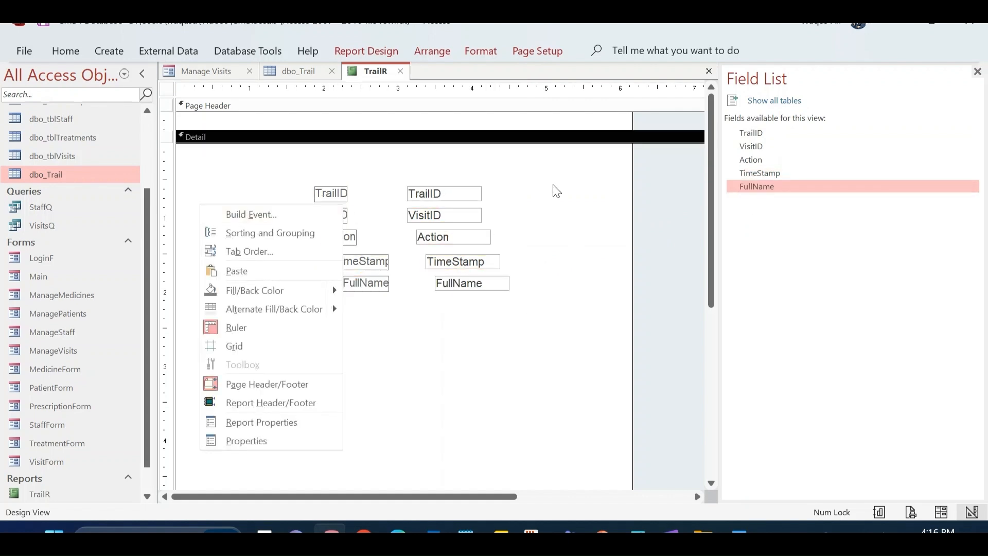
left_click_drag(553, 185, 319, 326)
right_click(479, 277)
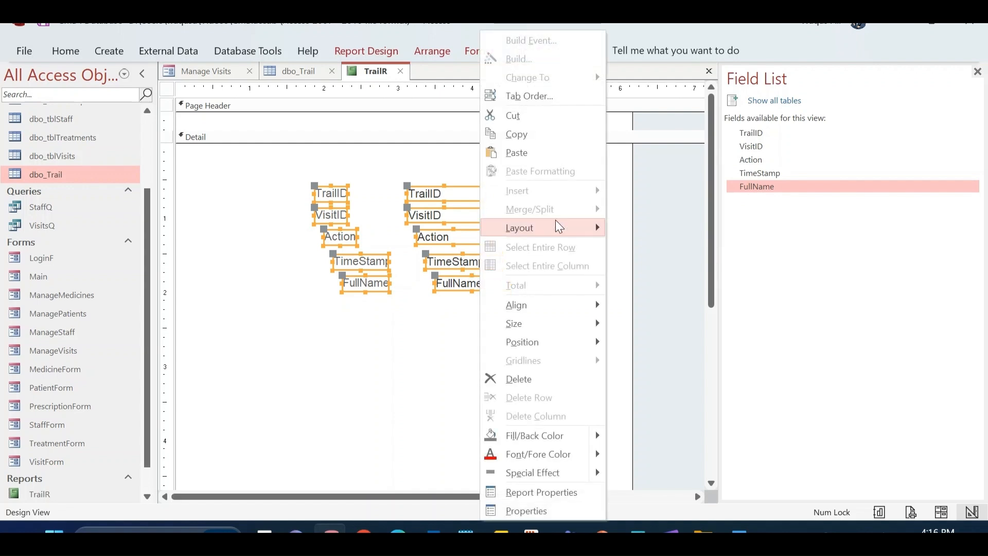
mouse_move(556, 226)
left_click(632, 230)
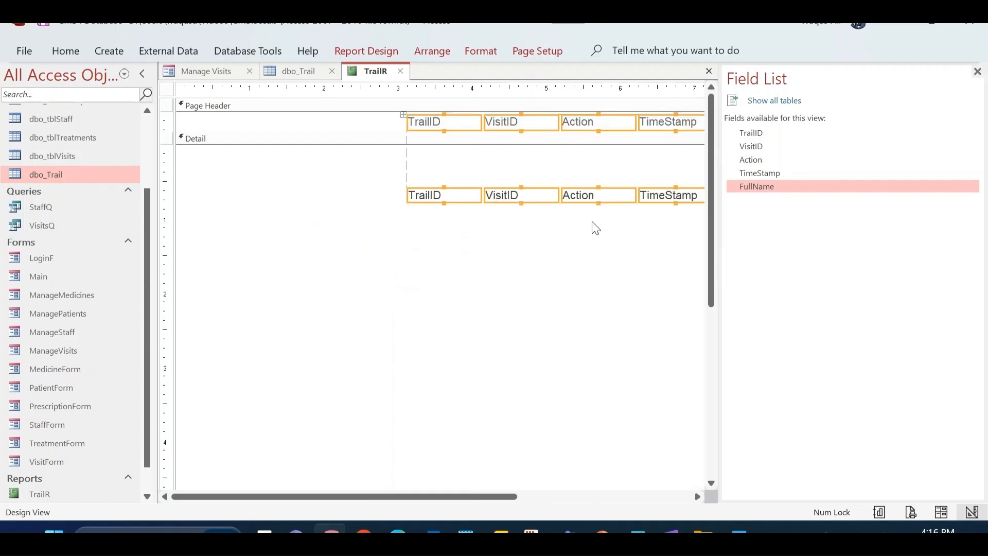
left_click_drag(529, 122, 285, 130)
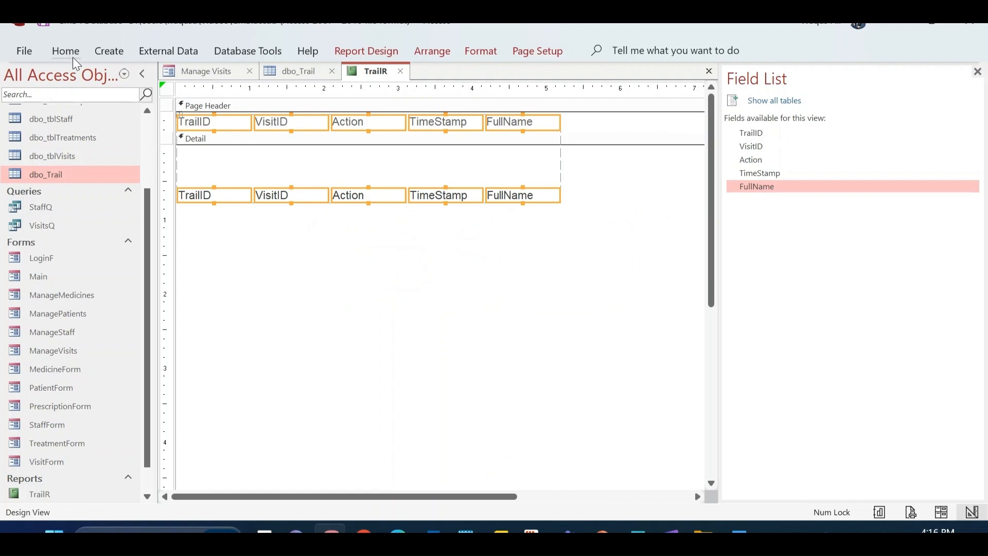
Set the font color of all labels and text boxes to black and move the text boxes up to the top of Detail
left_click(66, 51)
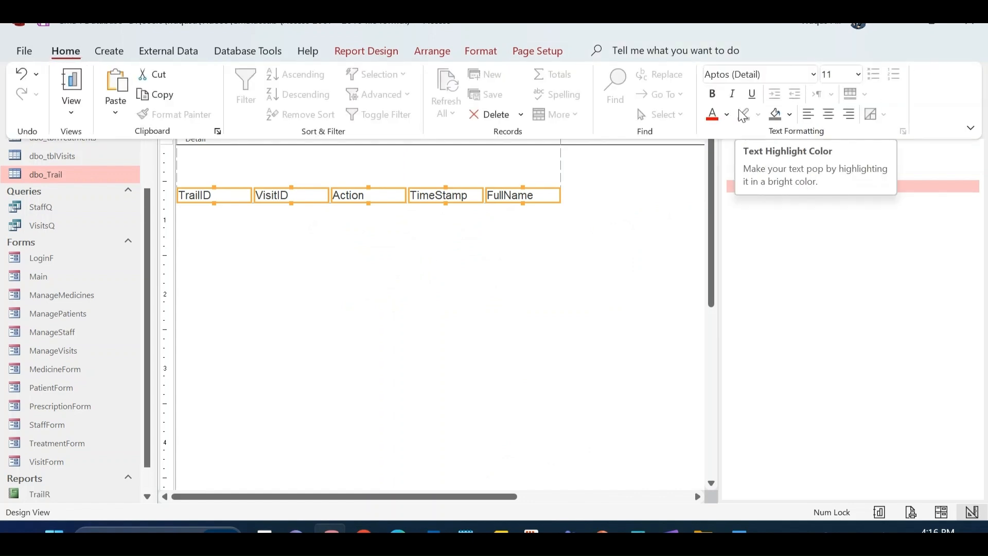
left_click(726, 114)
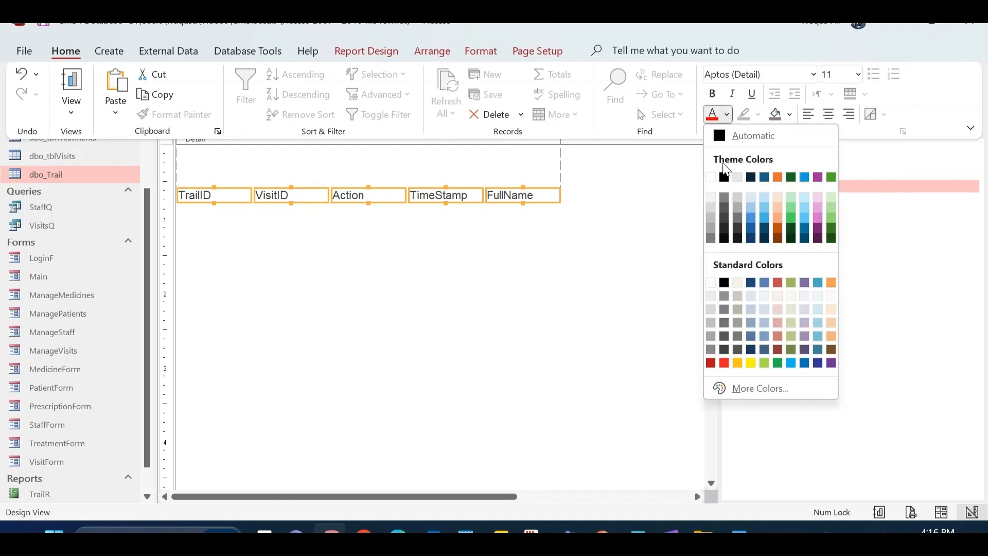
left_click(729, 177)
left_click(577, 209)
left_click_drag(687, 222, 216, 153)
Set the font size of all labels and text boxes in the Page Header and Detail sections to 9
left_click_drag(608, 117, 101, 194)
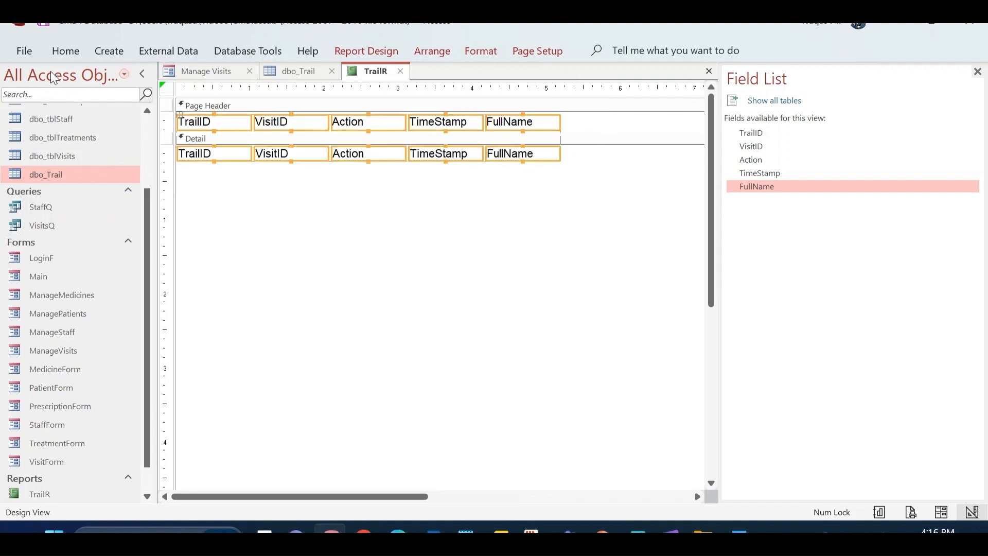
left_click(74, 54)
left_click(841, 74)
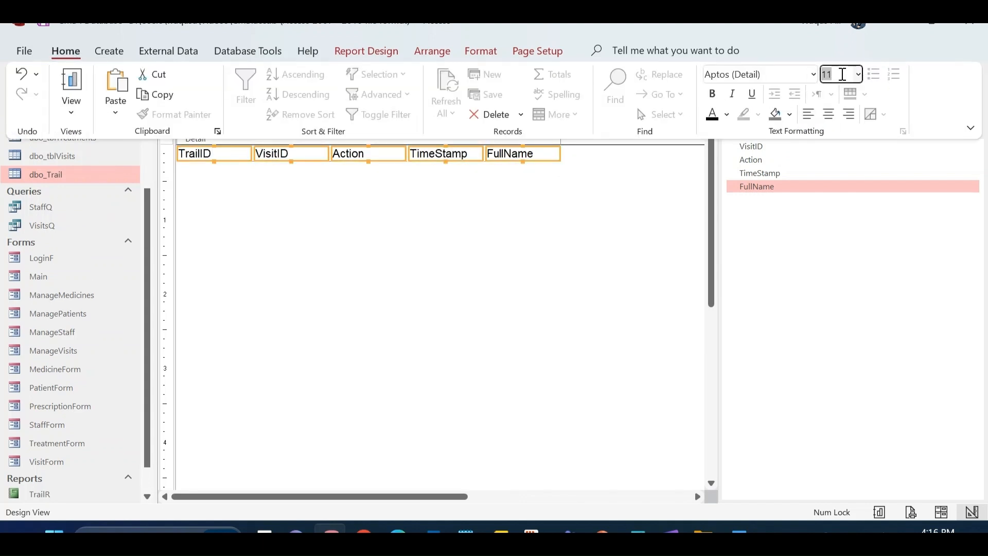
type("9")
key("Return")
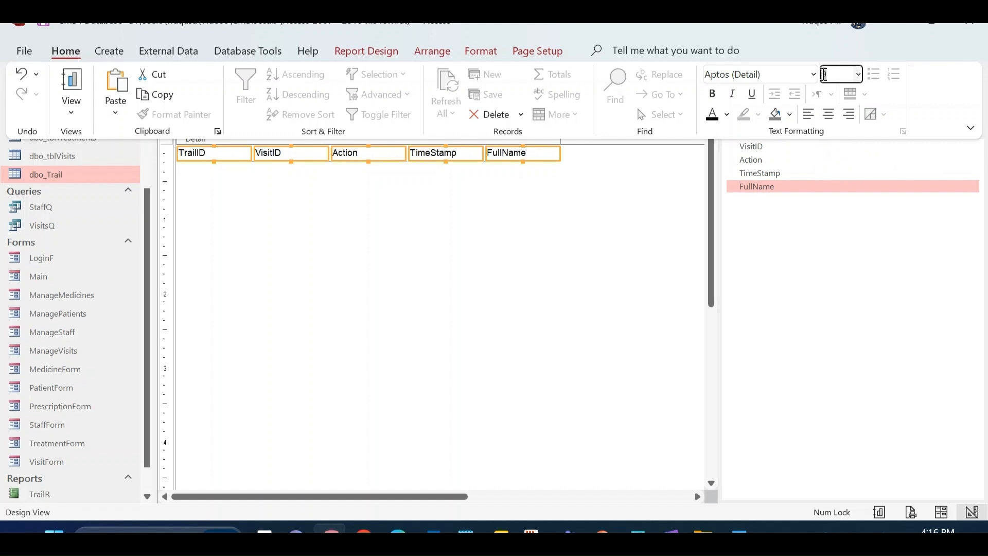
left_click(805, 75)
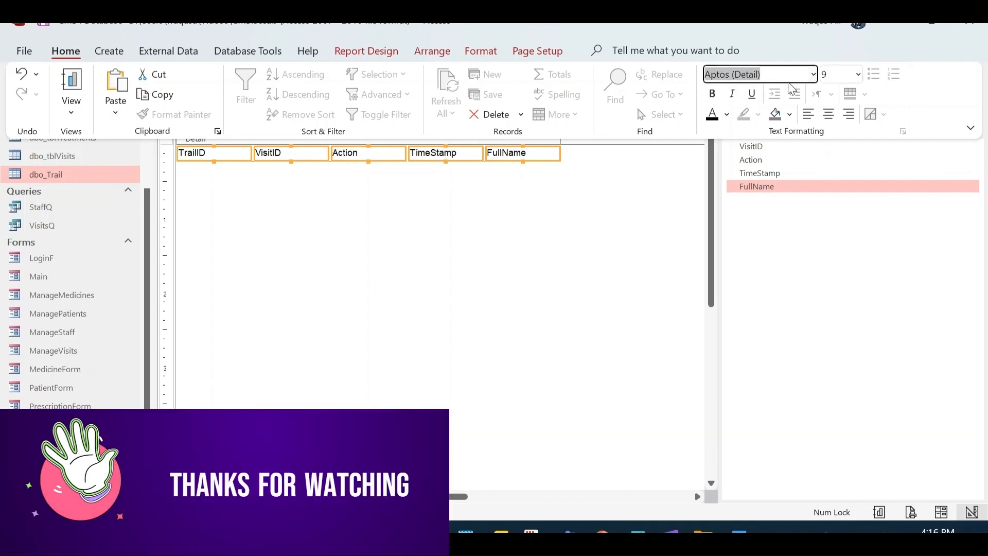
left_click(590, 249)
Insert spaces in the Page Header labels so they read Full Name, Time Stamp and Visit ID
left_click(503, 123)
left_click(503, 123)
left_click(514, 221)
left_click(431, 122)
left_click(430, 122)
left_click(441, 214)
left_click(264, 122)
left_click(269, 123)
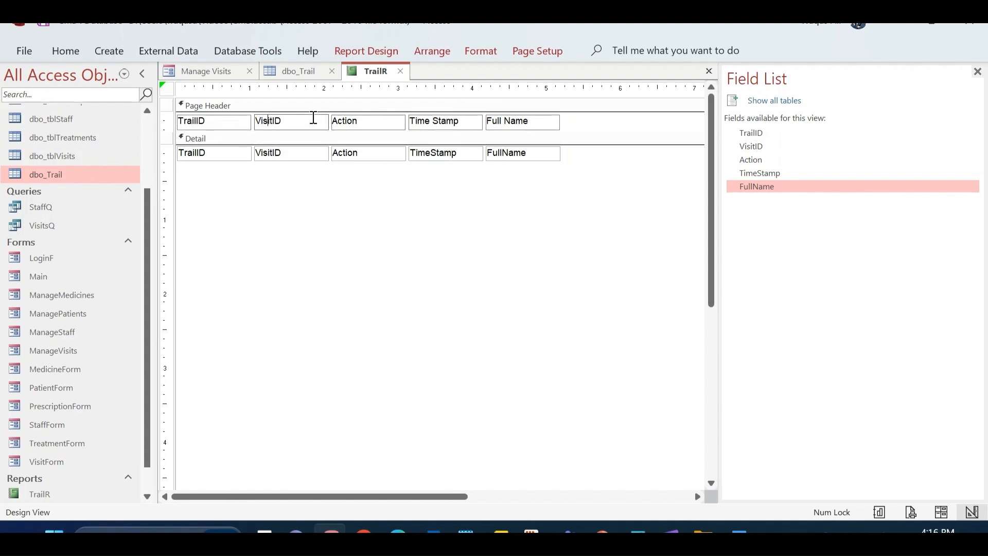
key("Return")
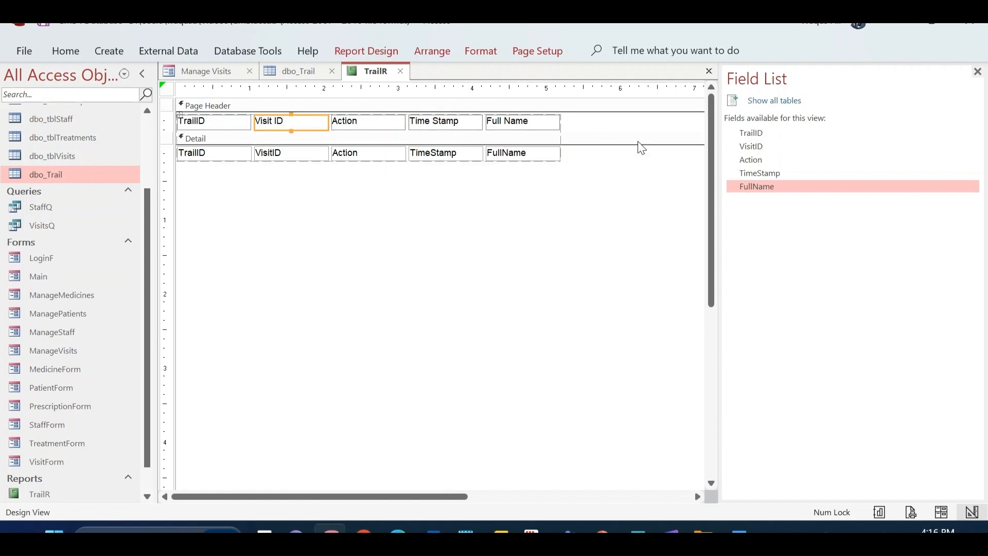
Widen the Full Name, Time Stamp and Action columns to about 1.9, 1.7 and 2 inches
left_click(554, 112)
left_click_drag(560, 121, 624, 126)
left_click(479, 153)
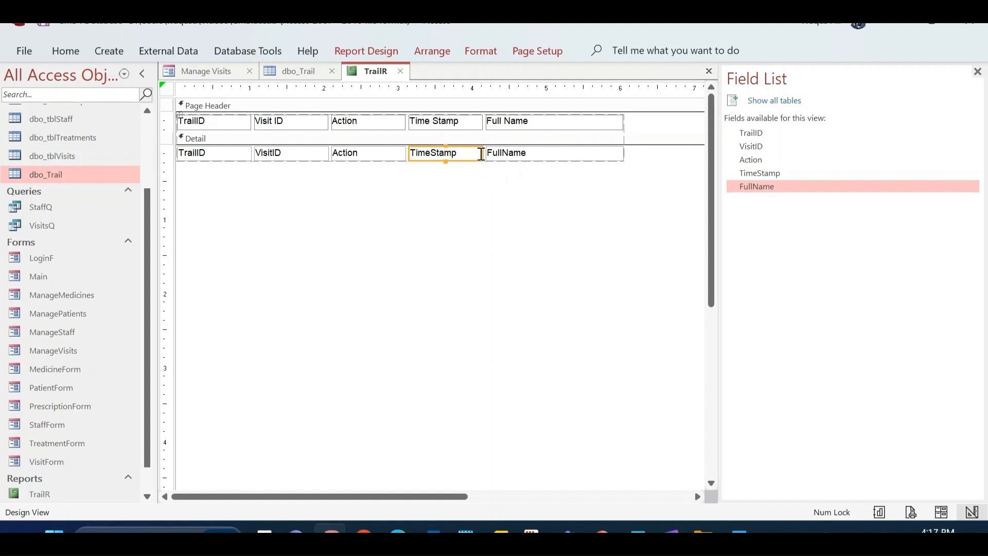
left_click_drag(480, 153, 536, 153)
left_click(404, 153)
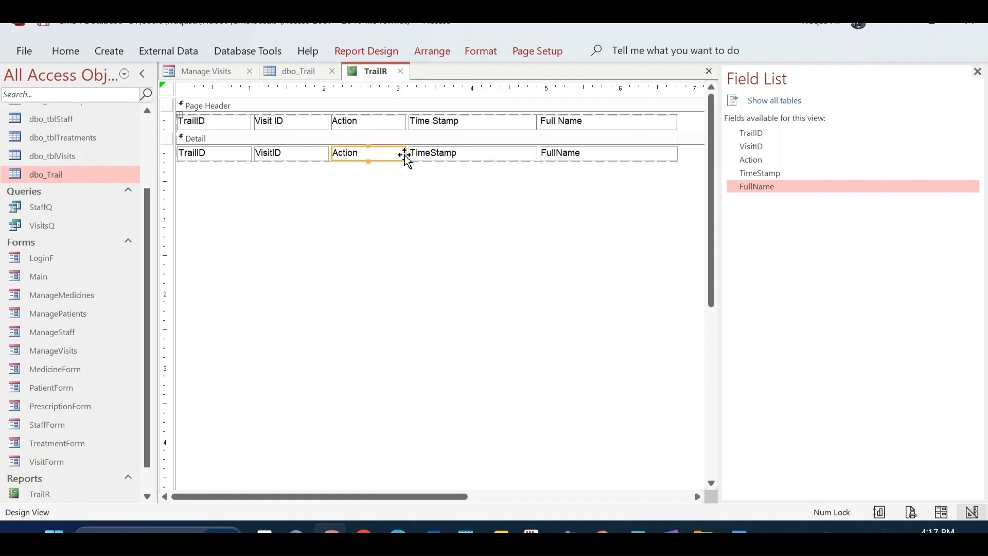
left_click_drag(406, 152, 478, 152)
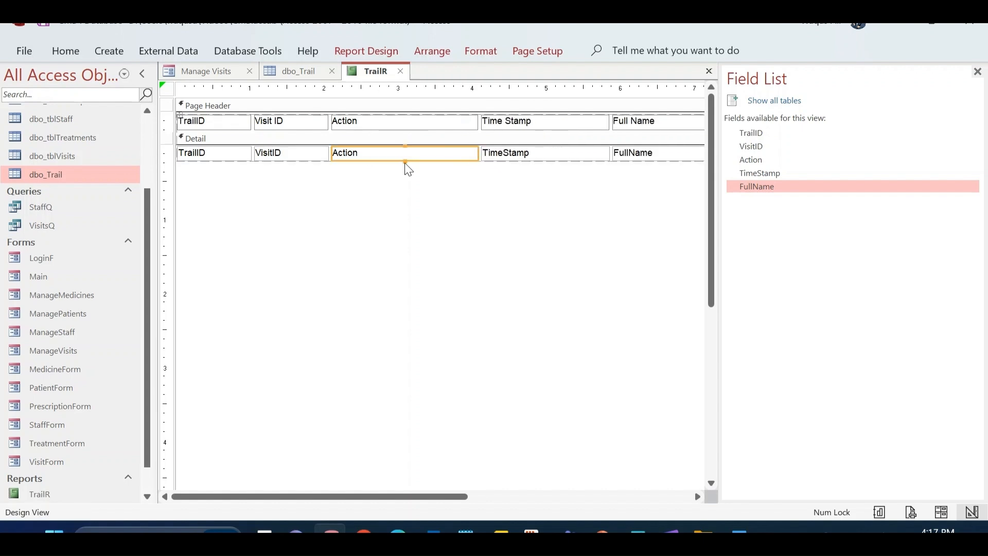
Hide the TrailID label and text box by setting Visible to No and their width to 0
left_click(216, 153)
left_click(220, 122, "shift")
right_click(221, 124)
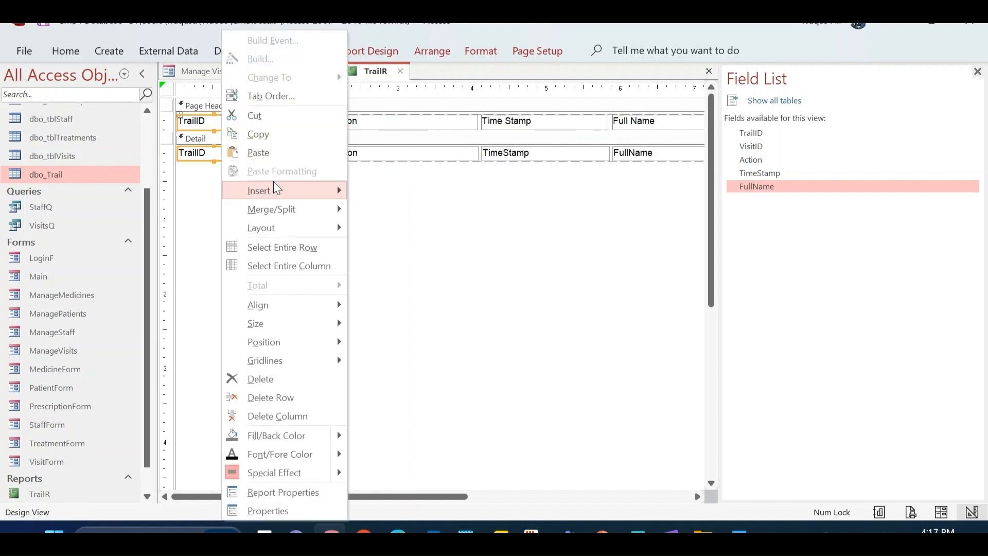
left_click(305, 510)
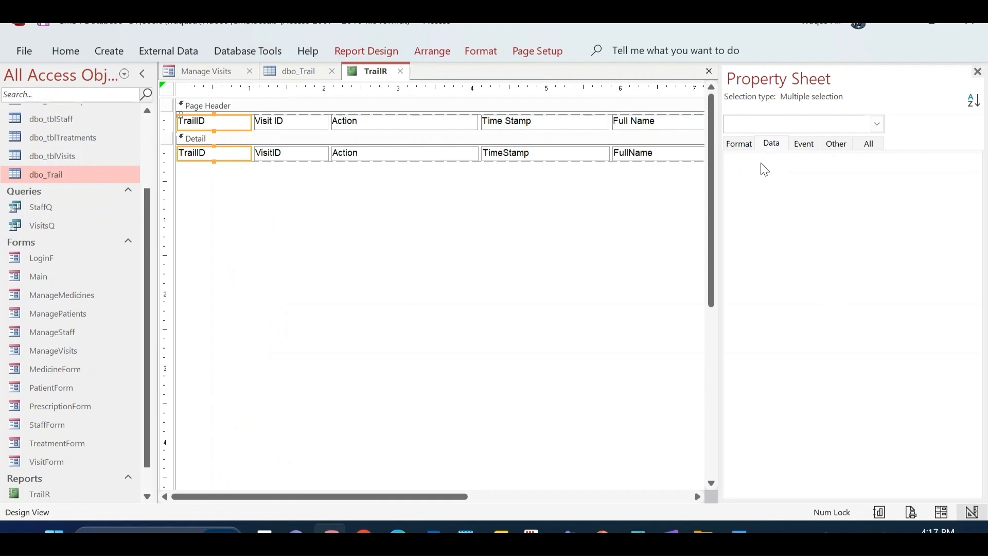
left_click(744, 147)
left_click(864, 160)
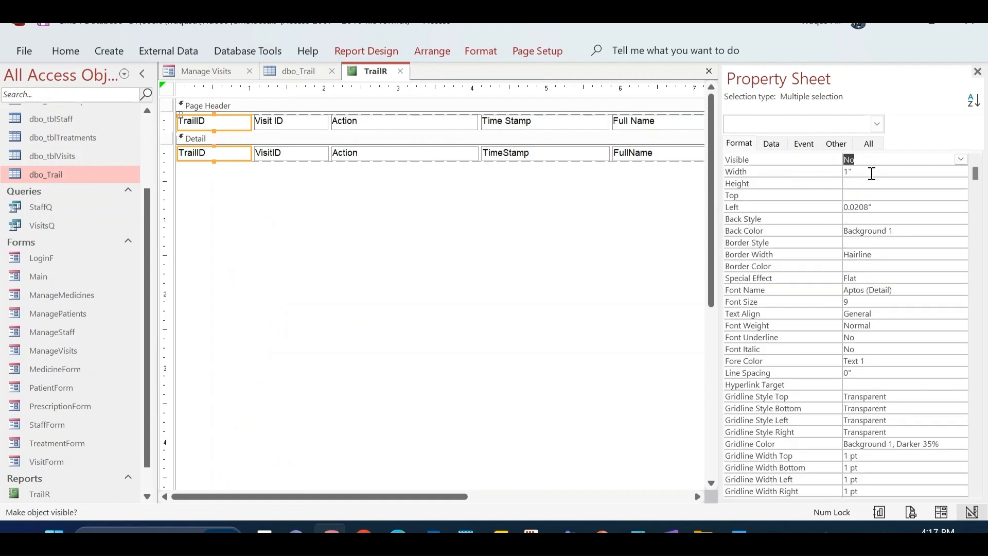
left_click(762, 171)
type("0")
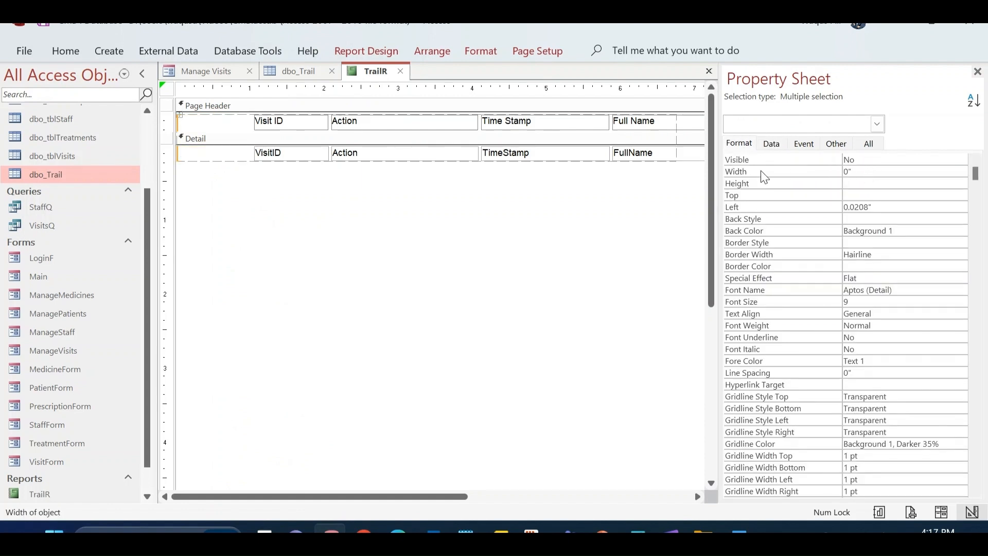
key("Return")
Narrow the Visit ID column to about 0.52 inches and center the text of the Visit ID and Time Stamp columns
left_click(218, 126)
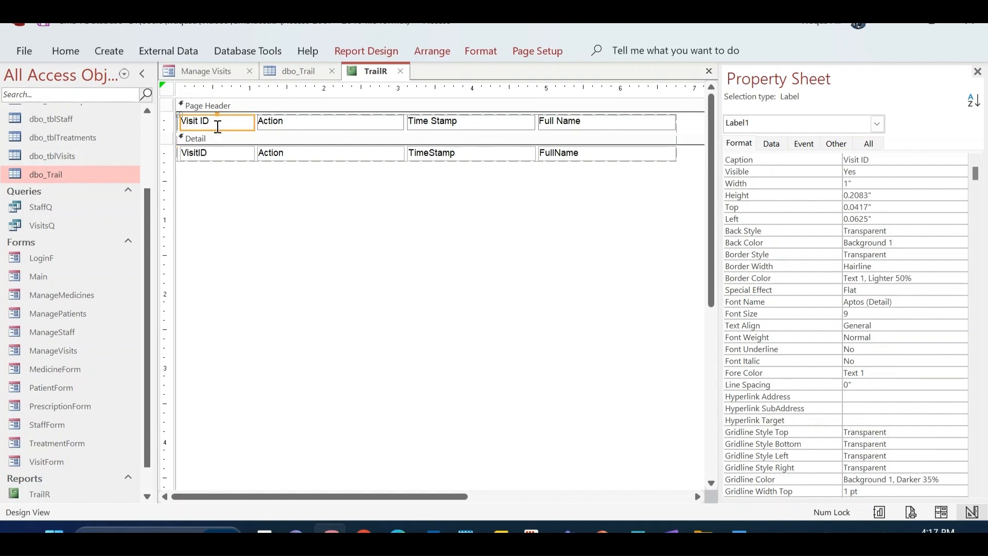
left_click_drag(252, 121, 216, 132)
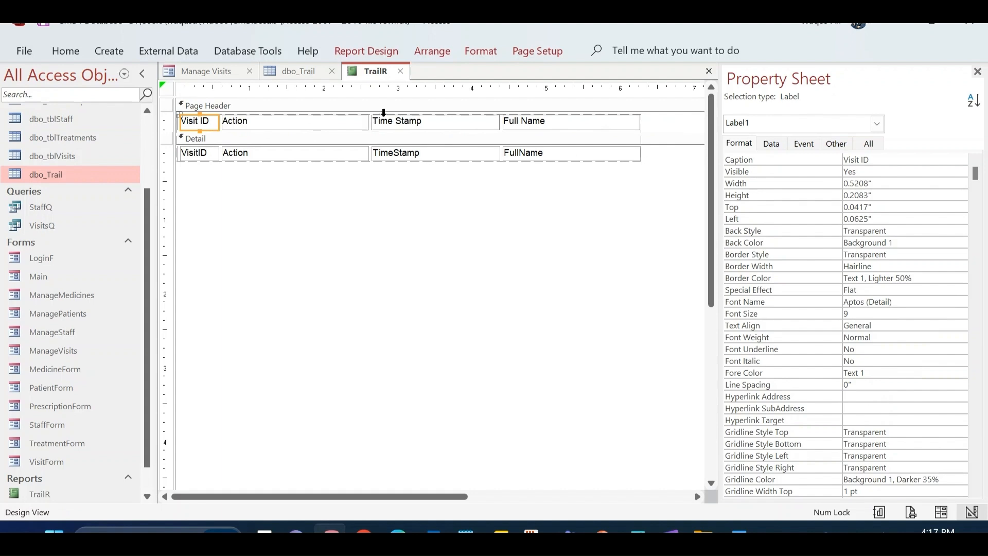
left_click(436, 112)
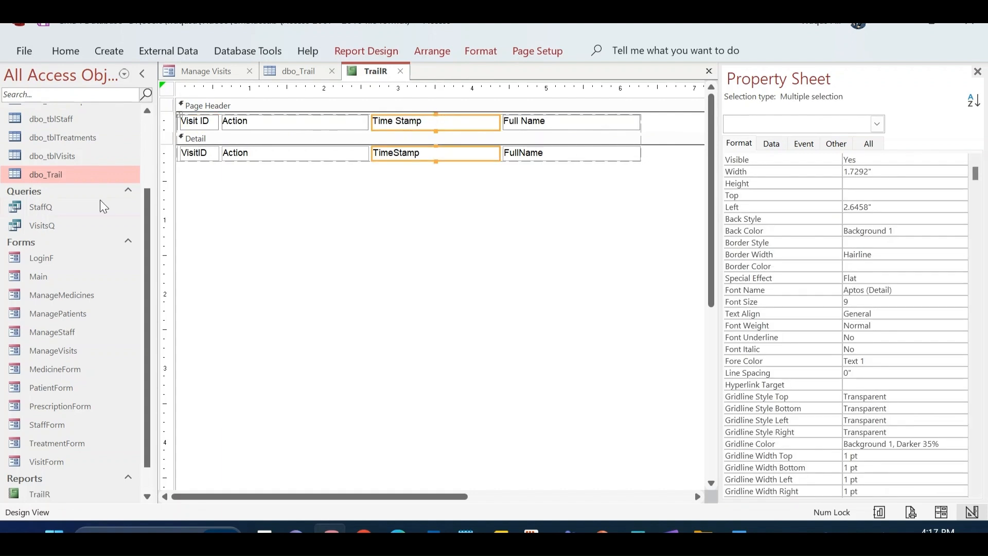
left_click(193, 114, "shift")
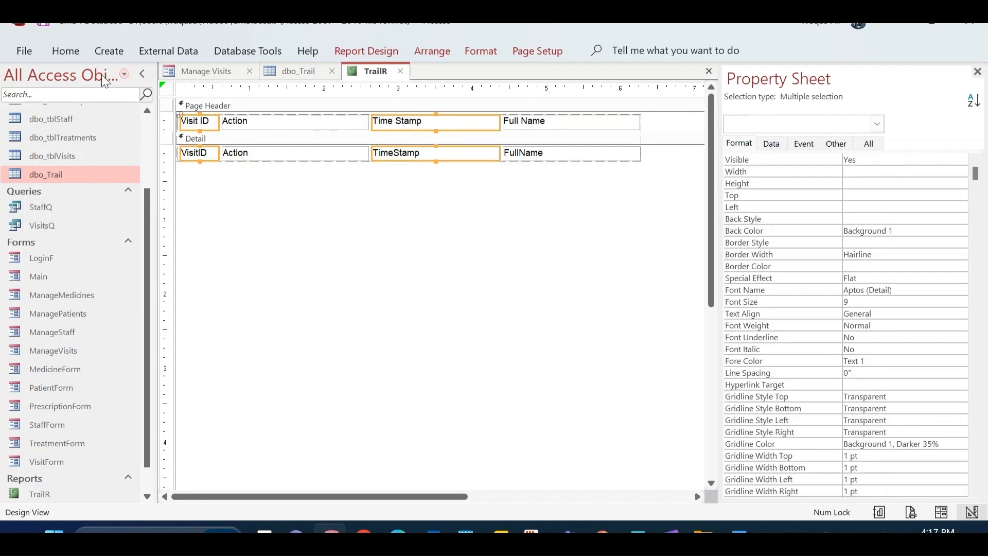
left_click(72, 56)
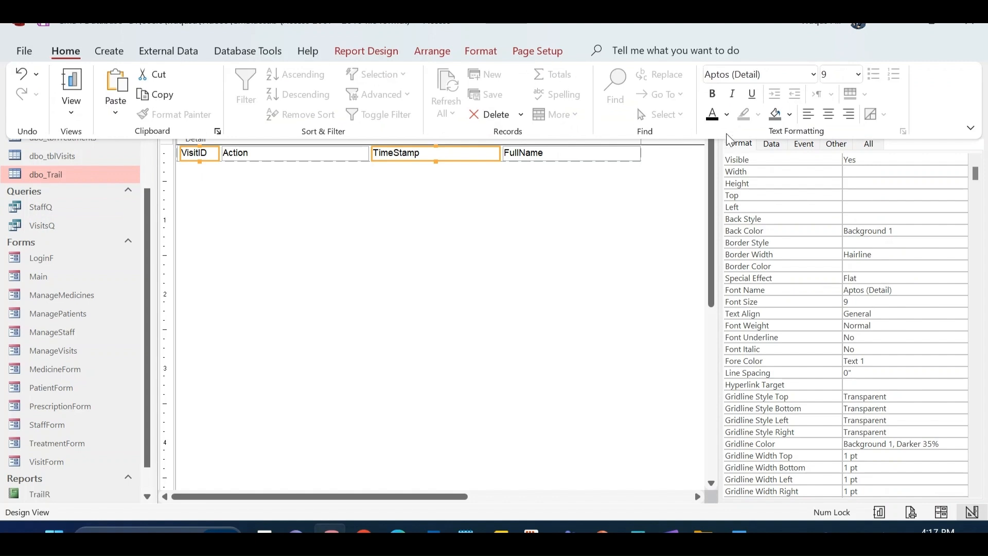
left_click(828, 115)
left_click(376, 287)
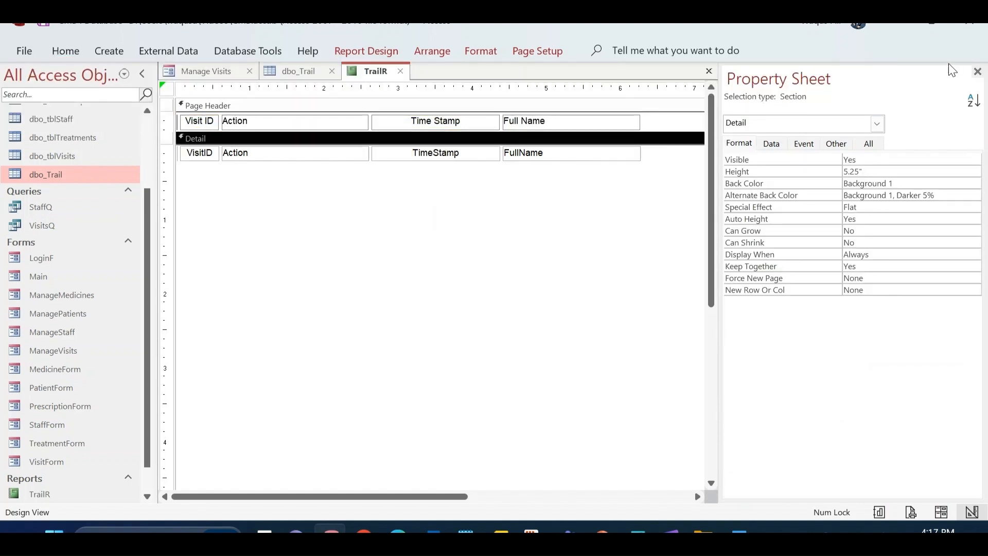
left_click(977, 71)
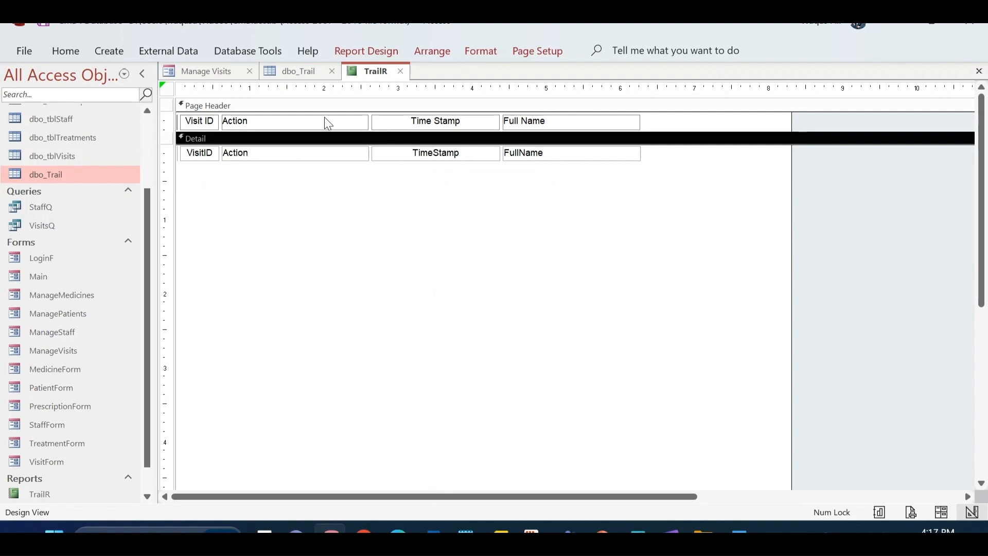
Draw a horizontal line just below the Detail text boxes, spanning all four visible columns
left_click(370, 57)
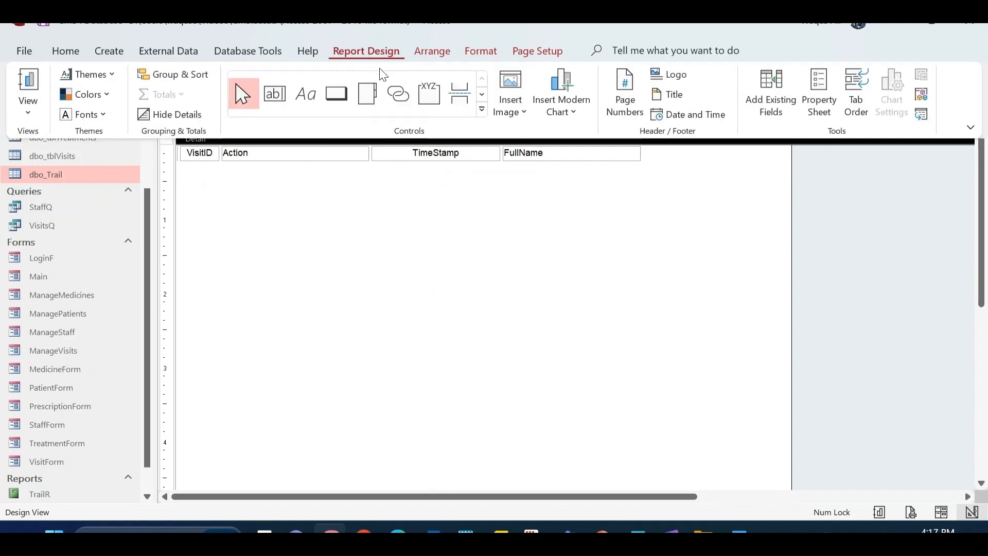
left_click(481, 94)
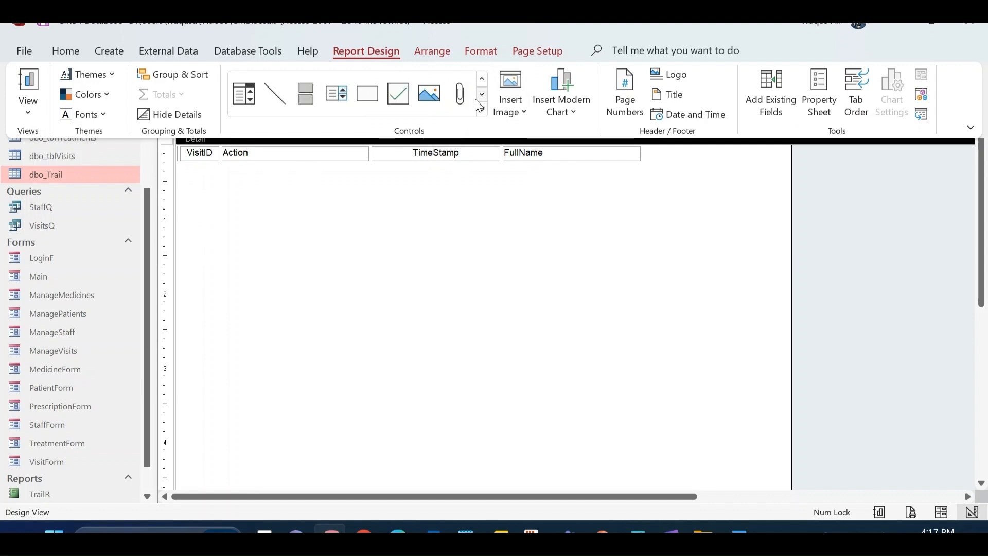
left_click(268, 106)
left_click_drag(179, 163, 633, 170)
left_click_drag(642, 167, 640, 164)
left_click(668, 216)
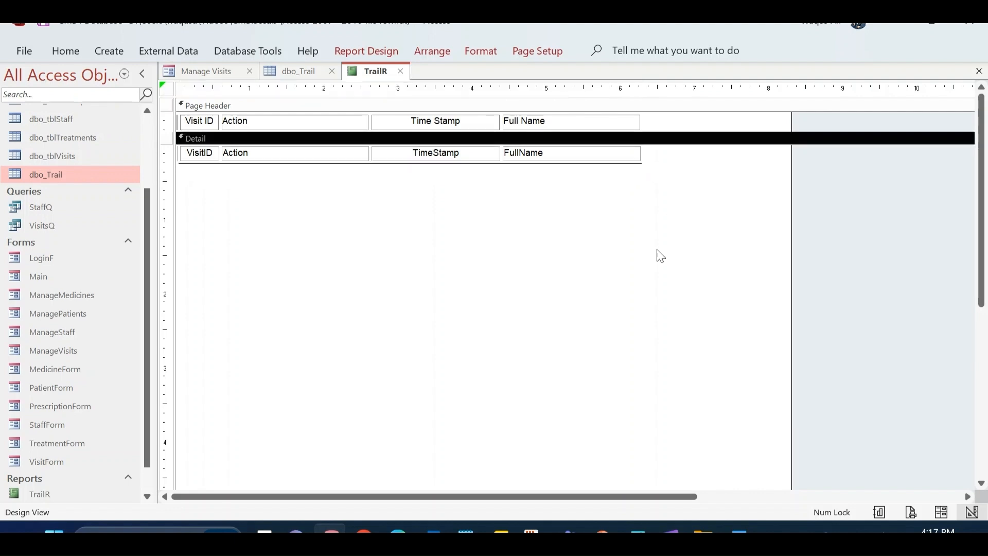
Shrink the Detail section's height to just below the line and reduce the report width to about 6.29 inches
scroll(741, 258, "down", 5)
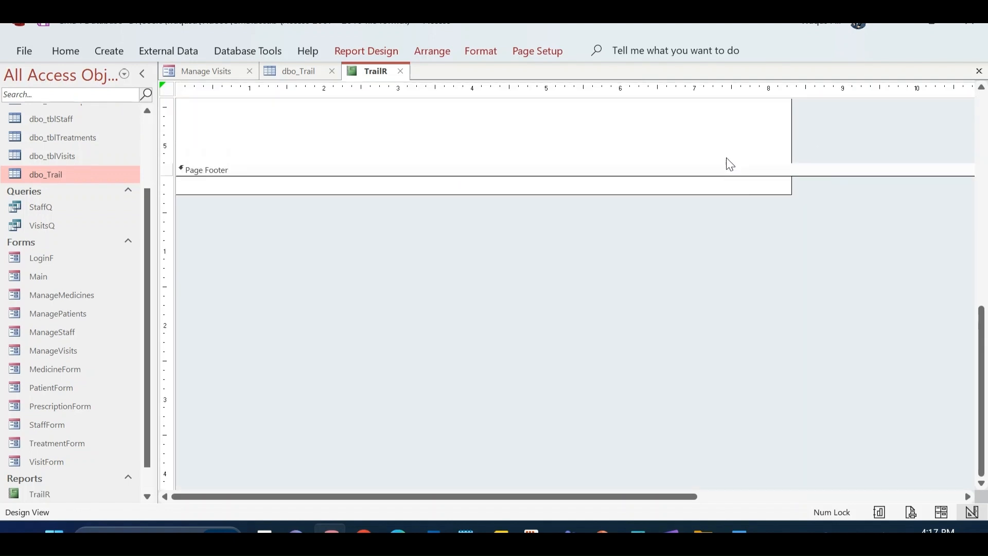
scroll(726, 160, "up", 5)
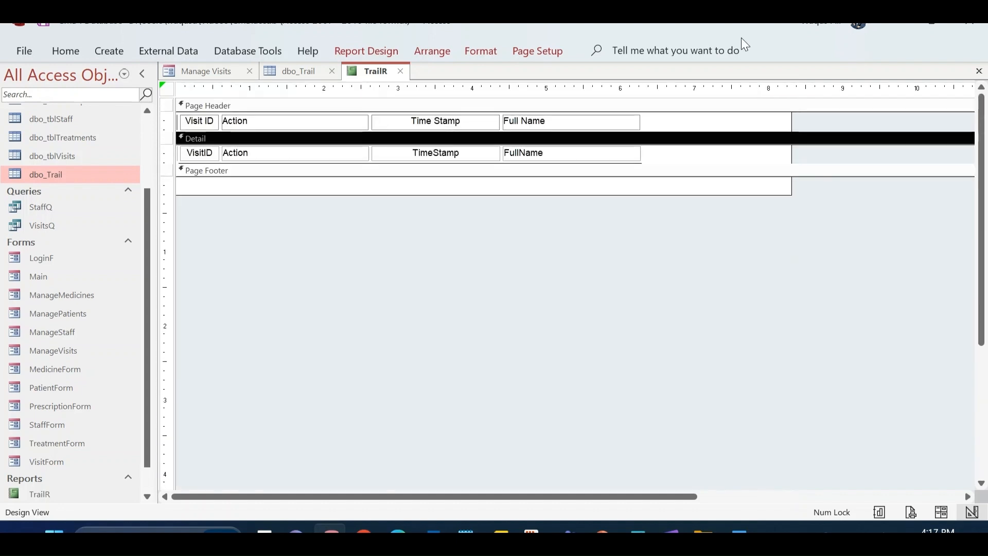
left_click_drag(791, 150, 591, 139)
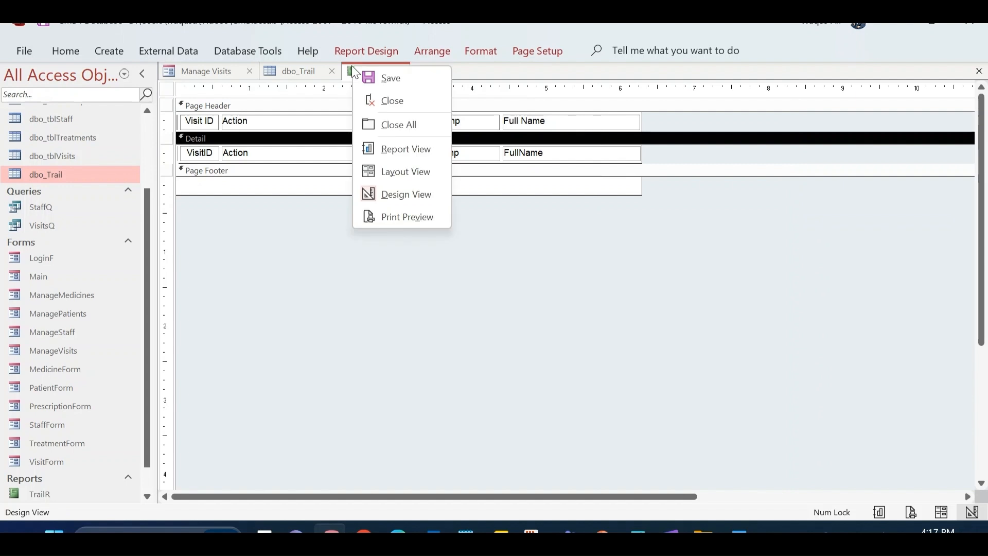
Check the layout of the audit trail rows in Report View, and return to Design View
right_click(370, 75)
left_click(412, 154)
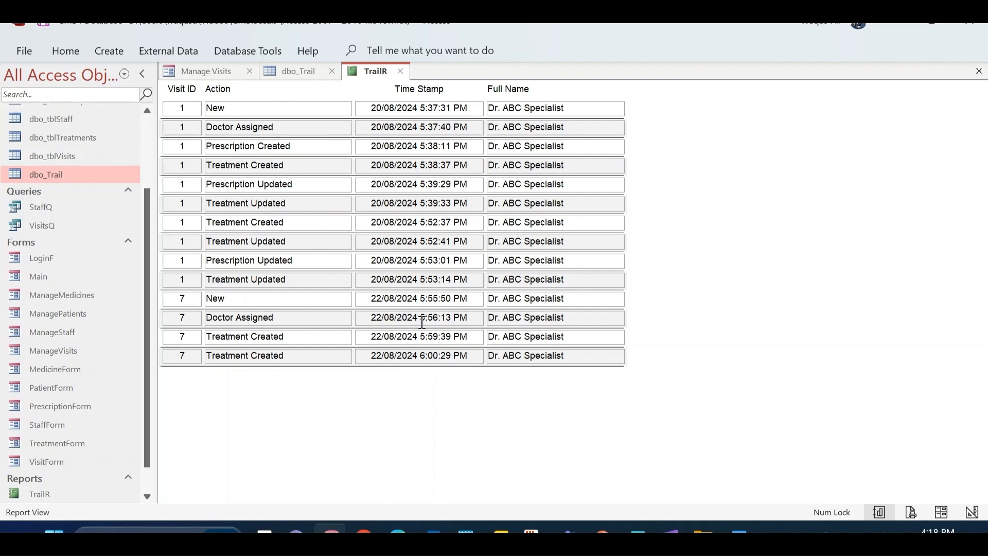
right_click(734, 234)
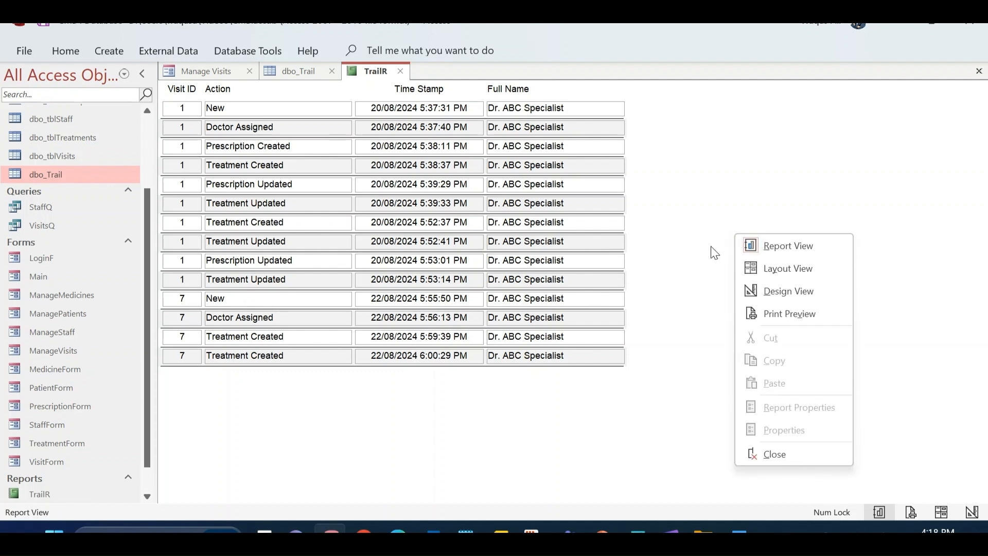
left_click(741, 286)
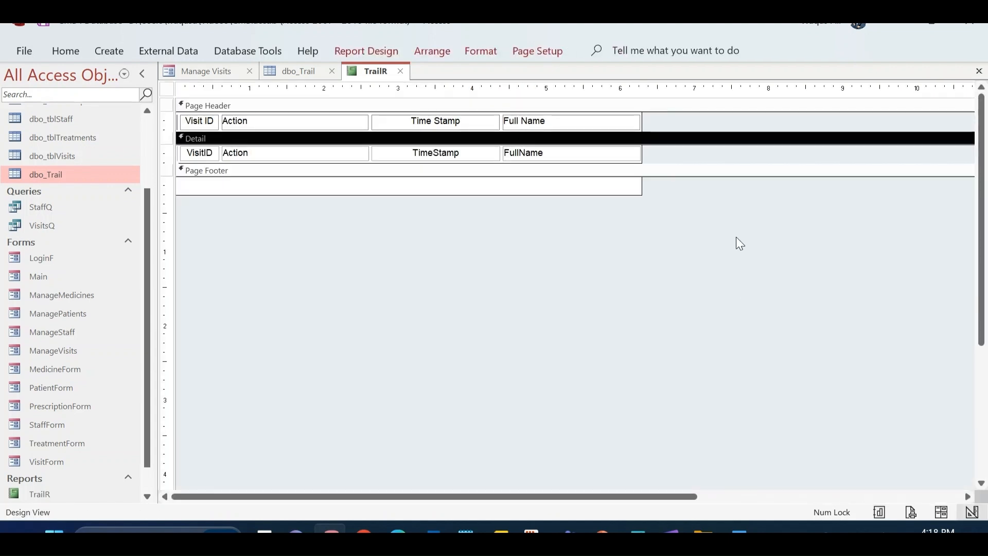
Turn on the Pop Up and Modal properties for the whole report
left_click(386, 51)
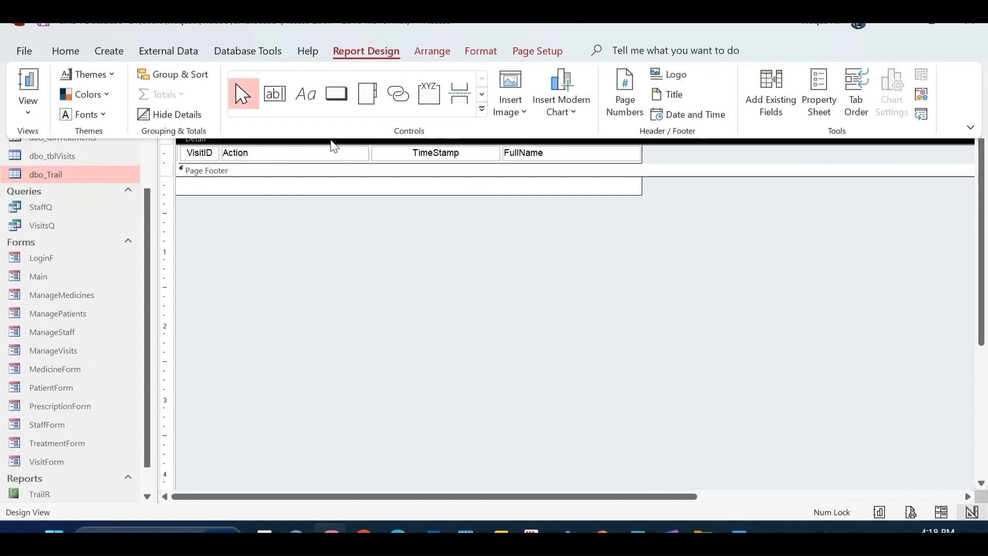
left_click(811, 108)
left_click(167, 89)
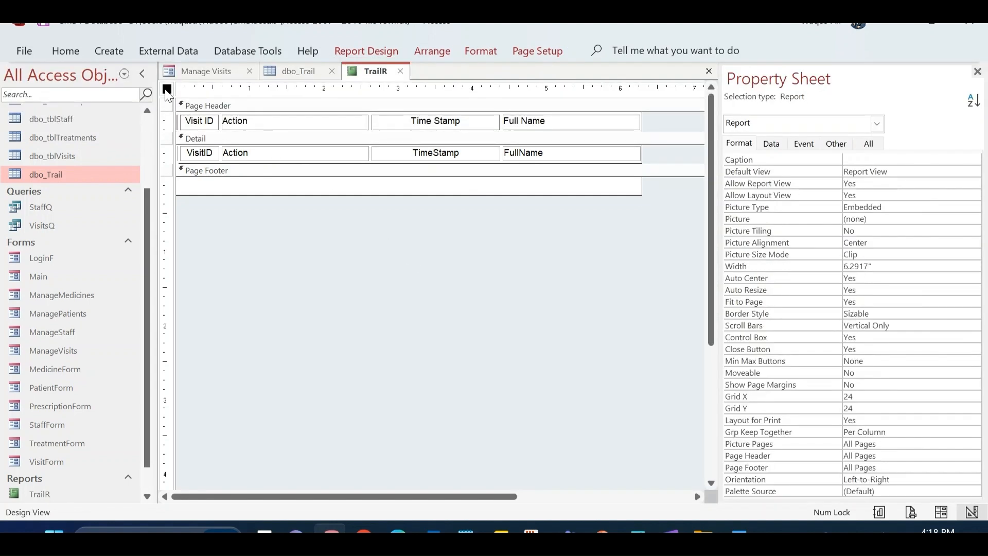
left_click(835, 144)
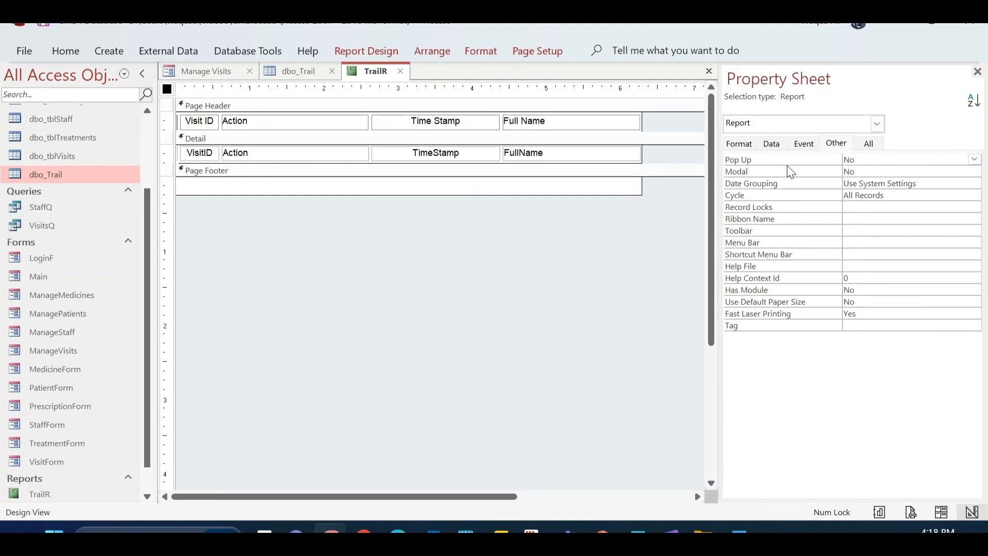
double_click(886, 157)
double_click(872, 172)
right_click(371, 72)
left_click(402, 196)
Set the report's caption to View Audit Trail
left_click(739, 144)
left_click(868, 160)
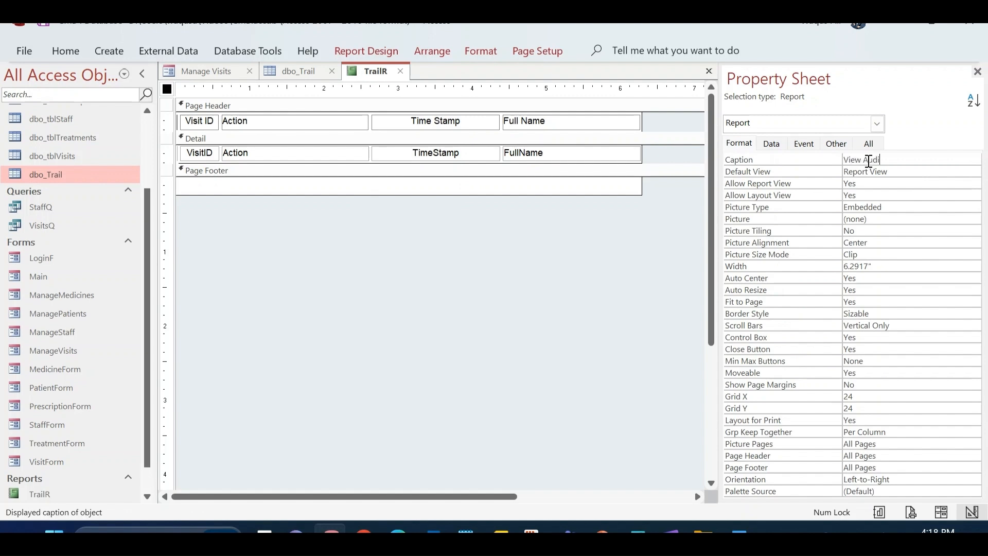
type("View Audit Trail")
key("Return")
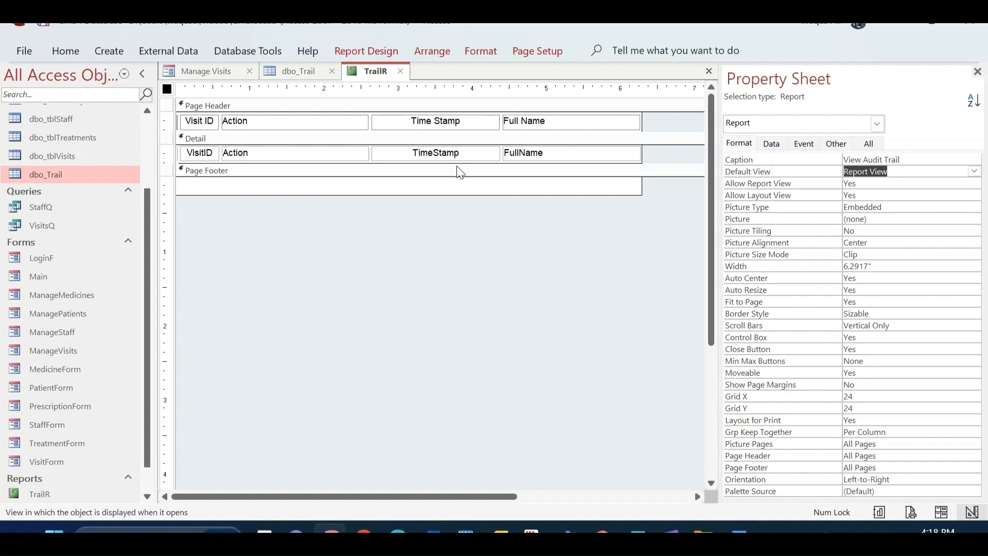
Set the Detail section's alternate fill color to white
left_click(642, 141)
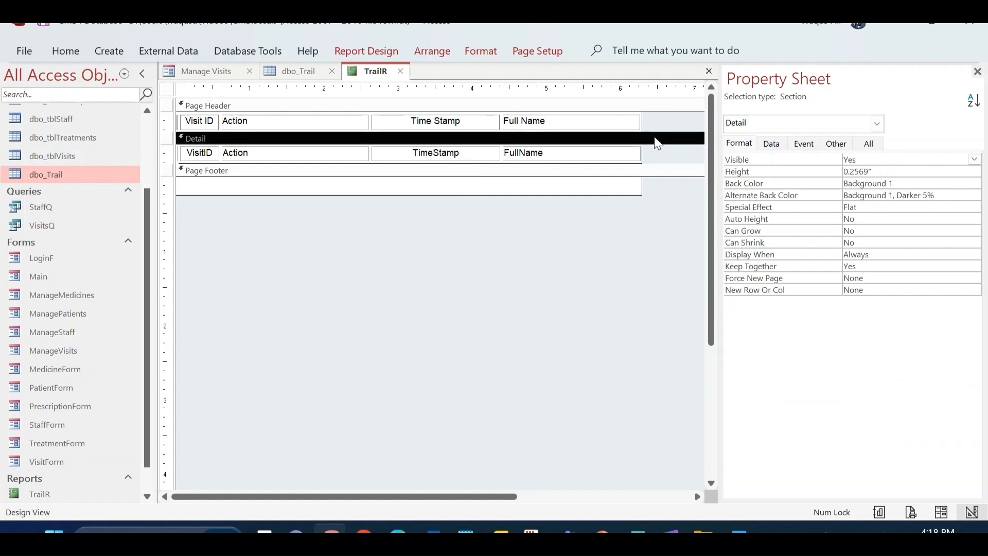
right_click(657, 143)
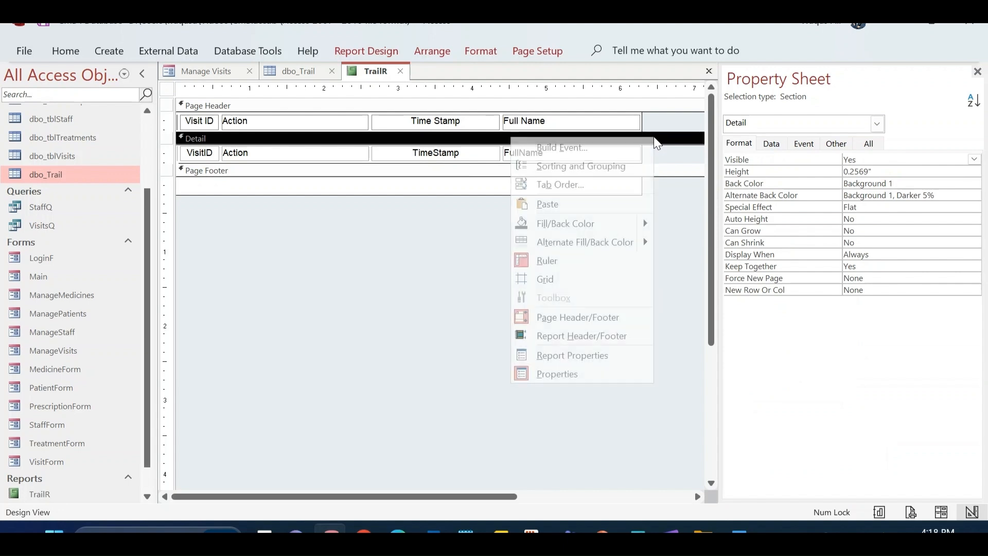
mouse_move(619, 241)
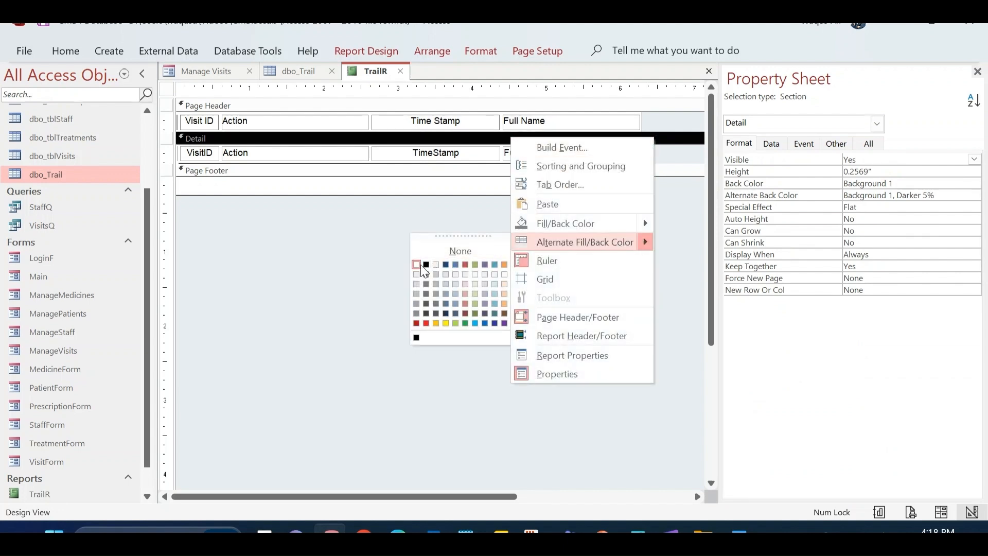
left_click(431, 268)
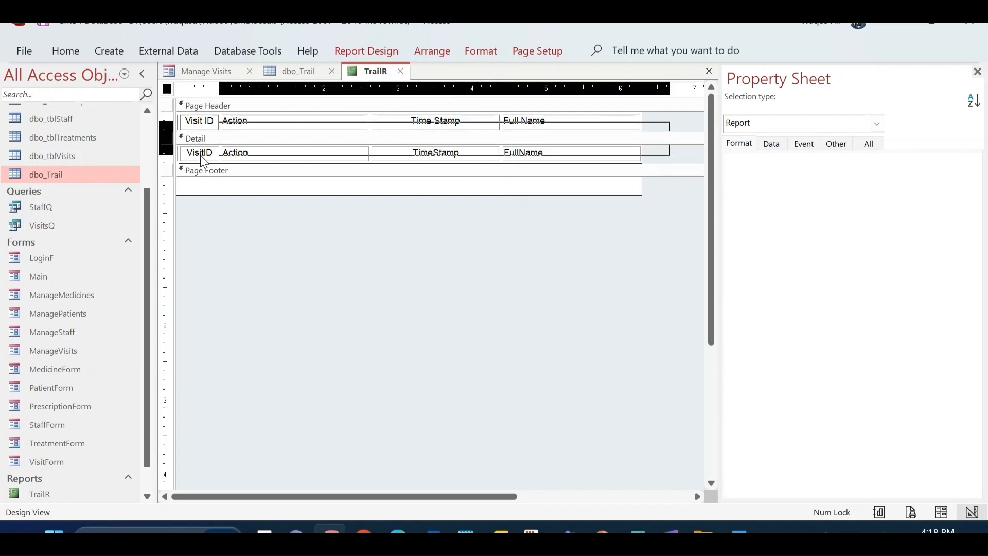
left_click(165, 153)
left_click(66, 51)
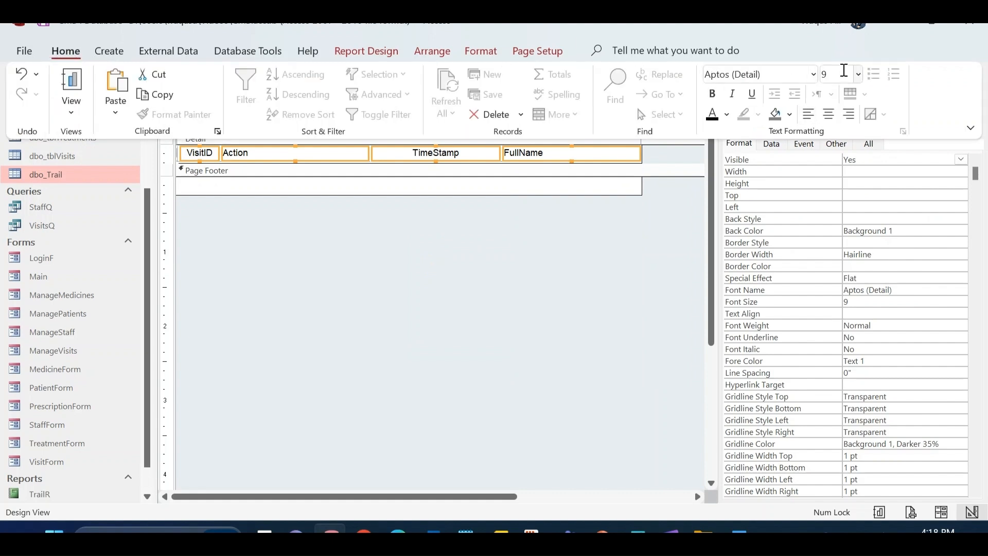
left_click(406, 314)
left_click(391, 310)
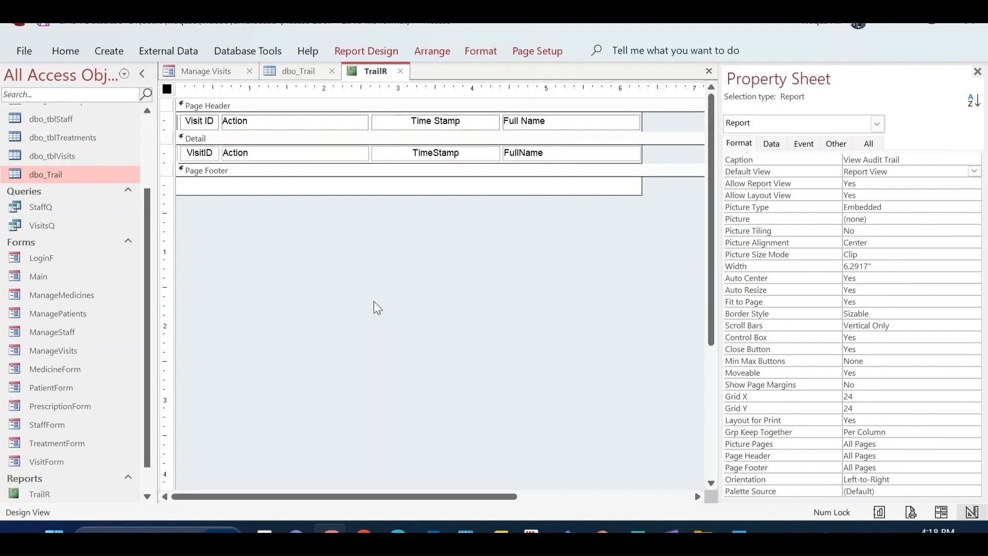
Check the pop-up audit trail report in Report View, and return to Design View
right_click(369, 72)
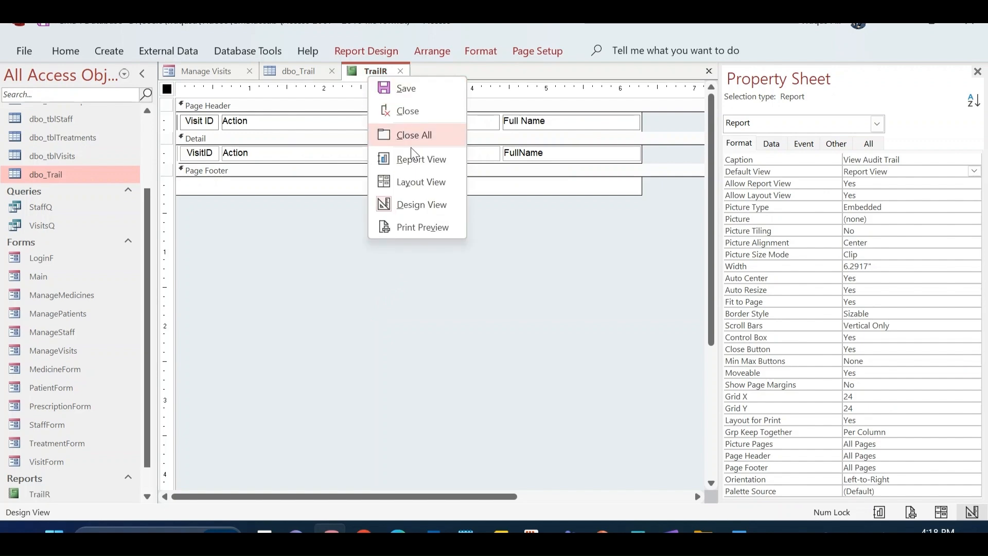
left_click(415, 160)
left_click_drag(432, 100, 529, 89)
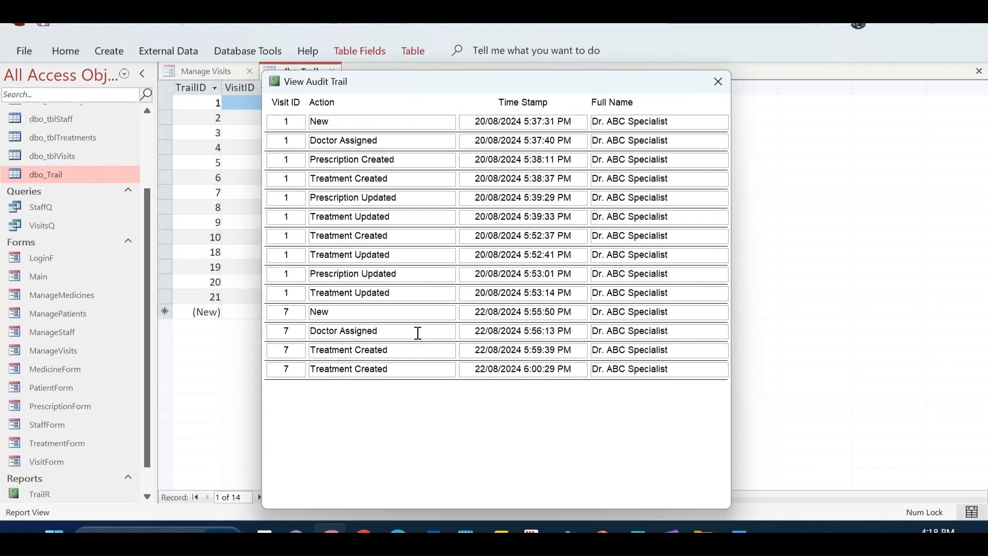
right_click(576, 468)
left_click(552, 332)
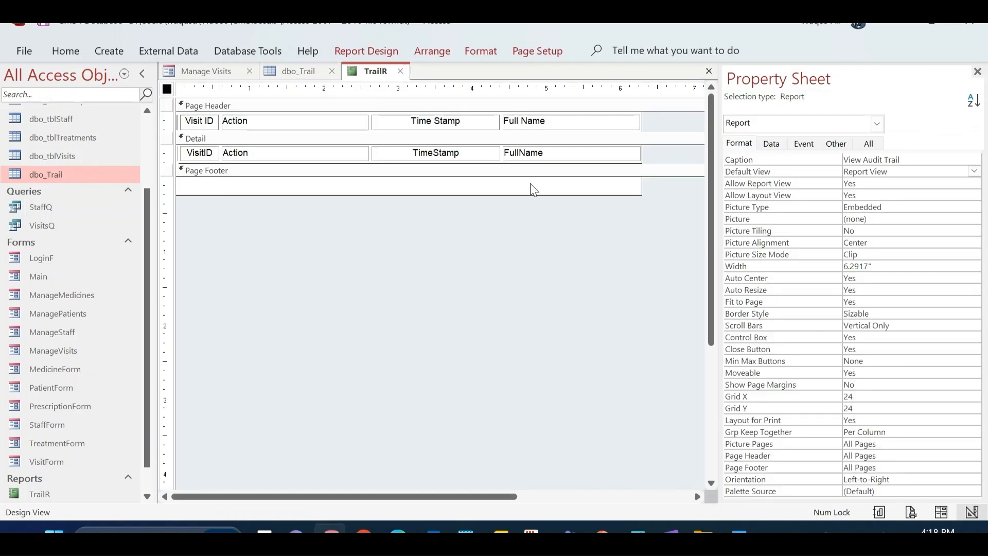
Make the outlines of all controls in the Page Header and Detail sections transparent
left_click_drag(647, 158, 156, 97)
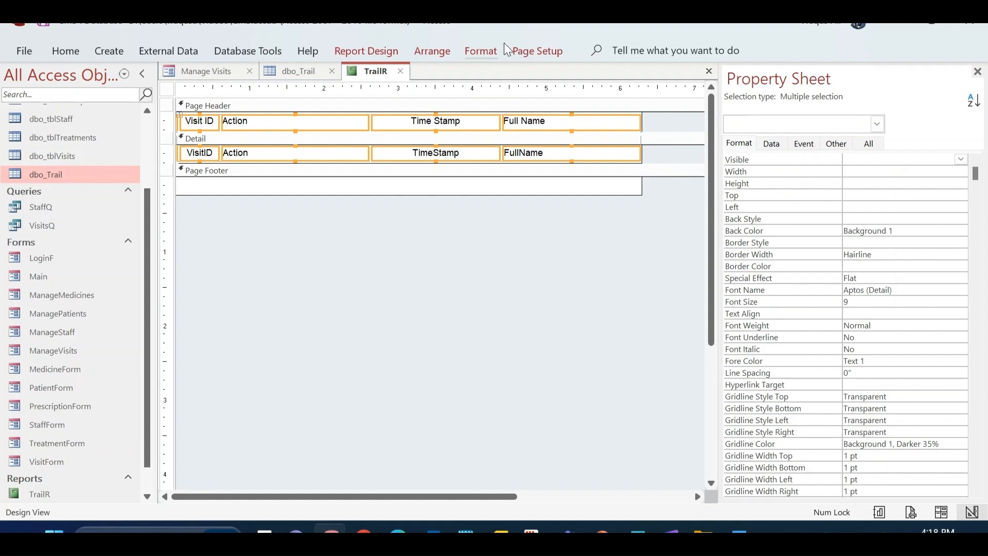
left_click(480, 50)
left_click(720, 94)
left_click(757, 335)
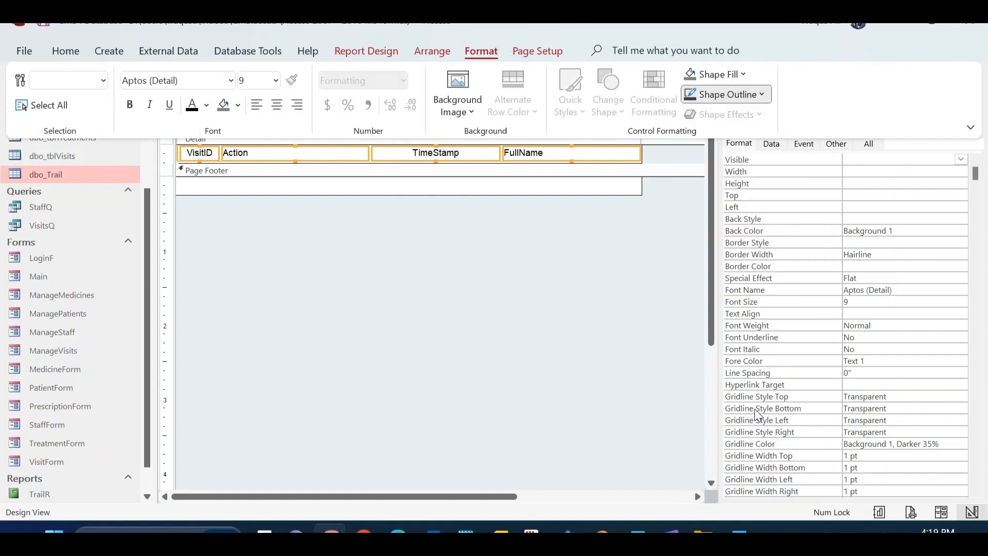
left_click(341, 294)
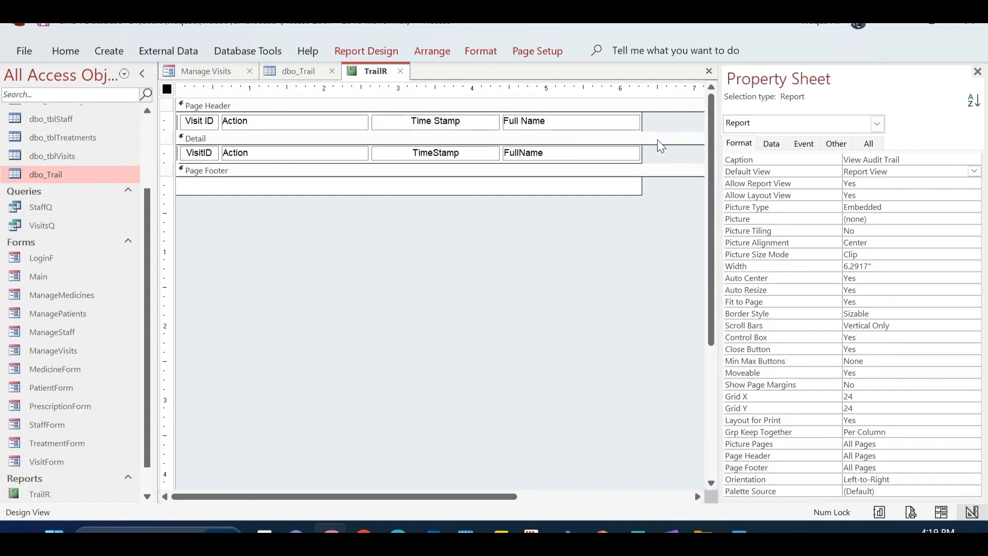
Review the borderless audit trail rows in Report View, and close the report and the dbo_Trail table
right_click(352, 65)
left_click(401, 149)
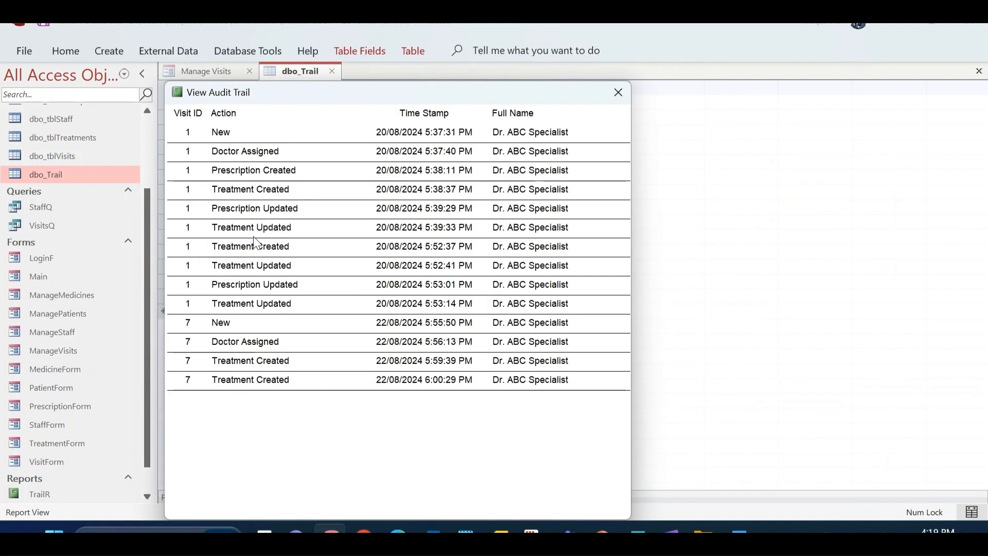
left_click_drag(373, 102, 537, 106)
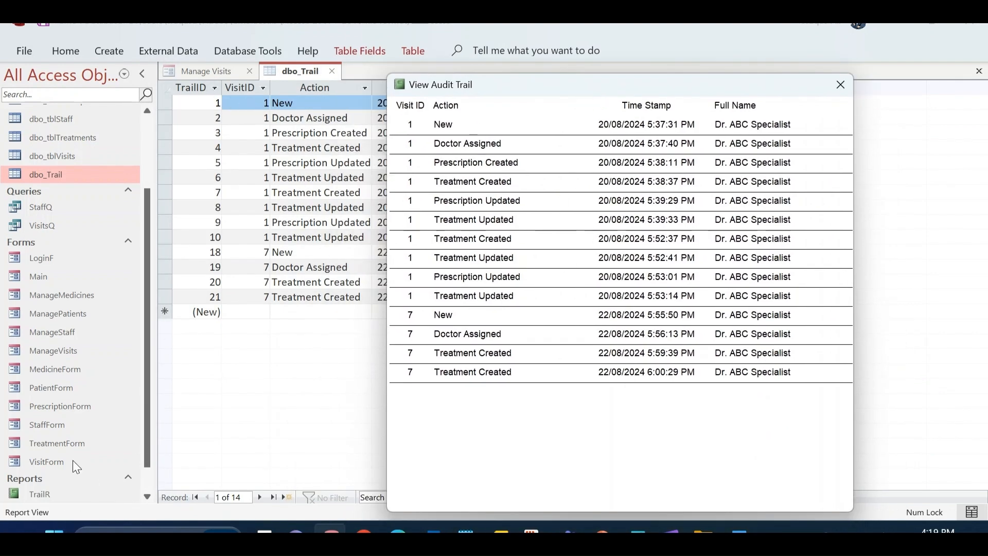
left_click_drag(788, 90, 723, 72)
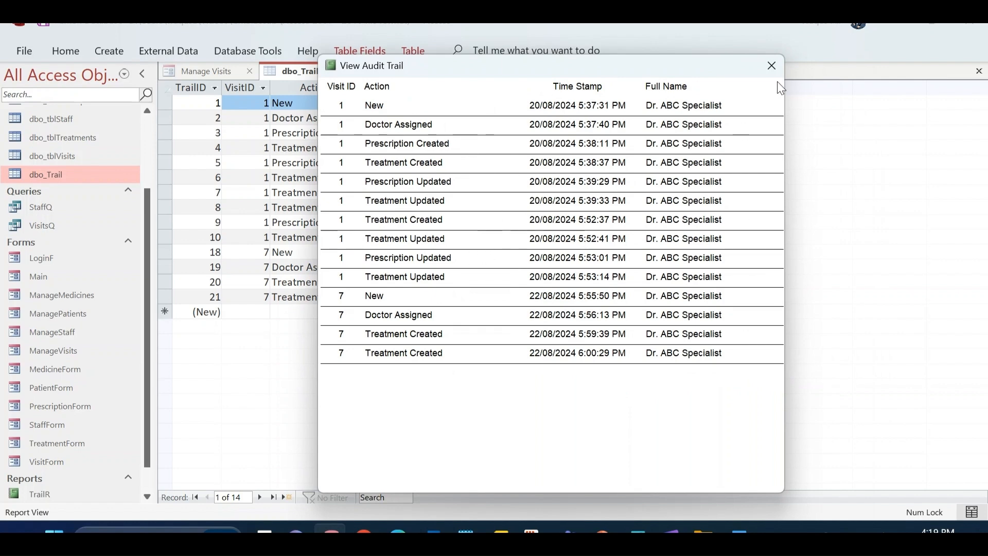
left_click(771, 65)
left_click(331, 71)
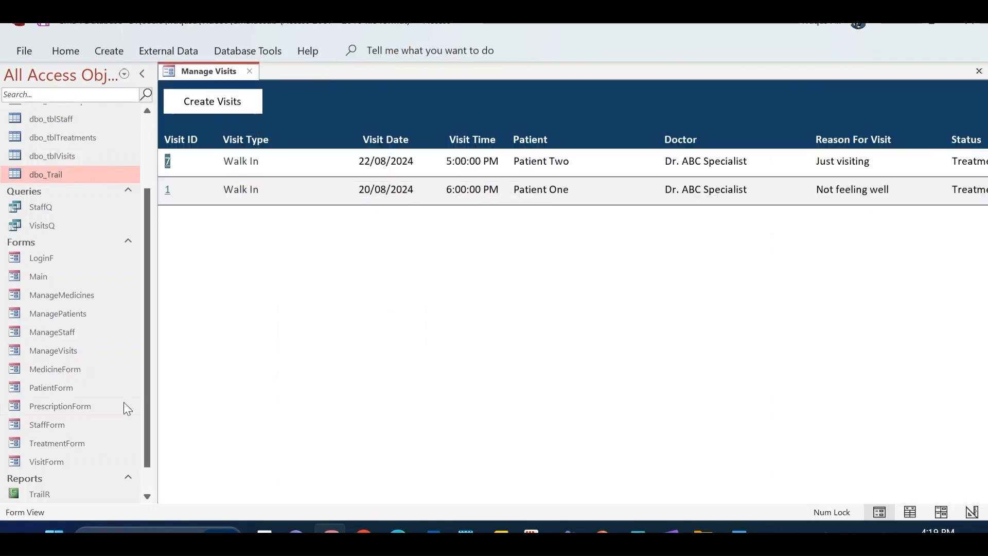
Open the VisitForm form in Design View
right_click(82, 463)
left_click(146, 266)
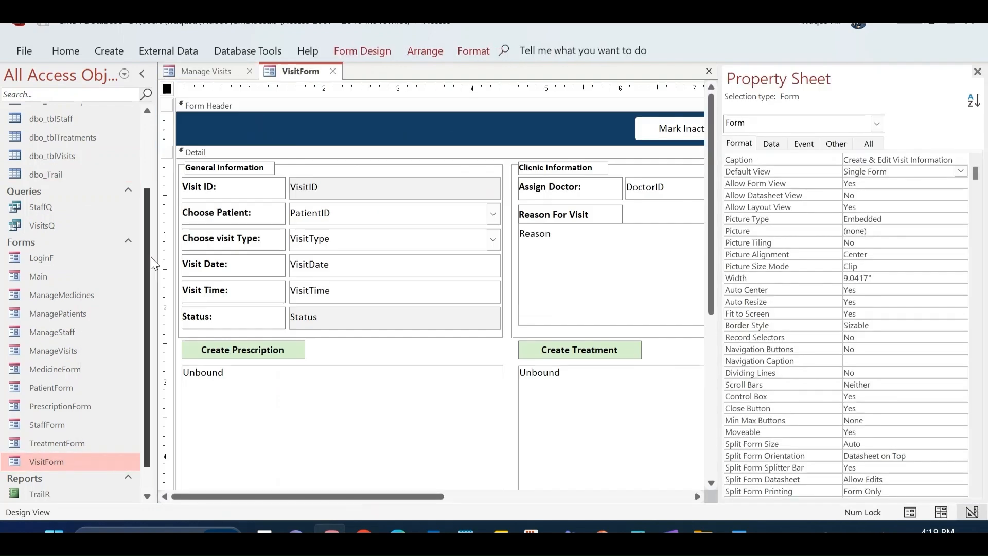
left_click(649, 147)
left_click_drag(417, 495, 638, 496)
Change the caption of the Mark Inactive button in the form header to View Audit Trail
left_click(395, 129)
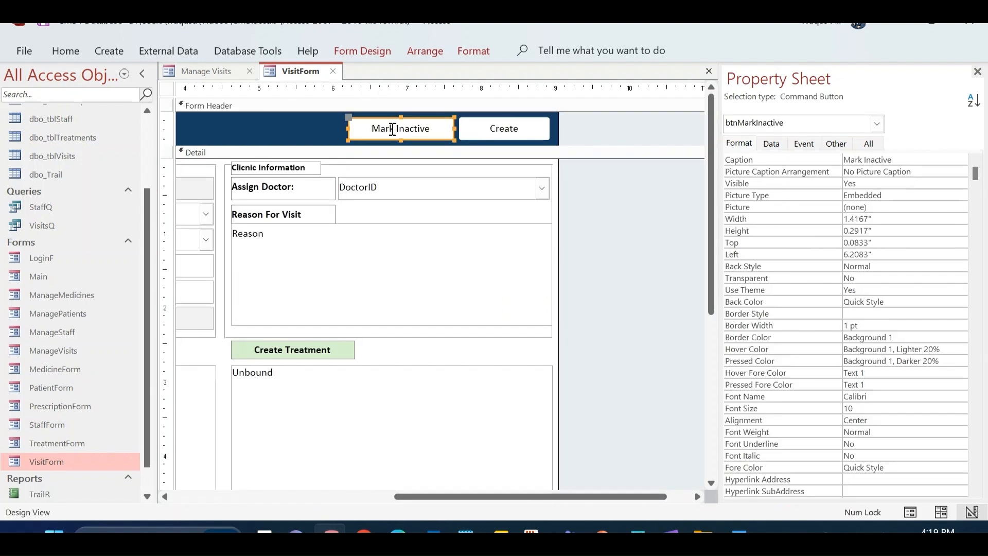
left_click(422, 134)
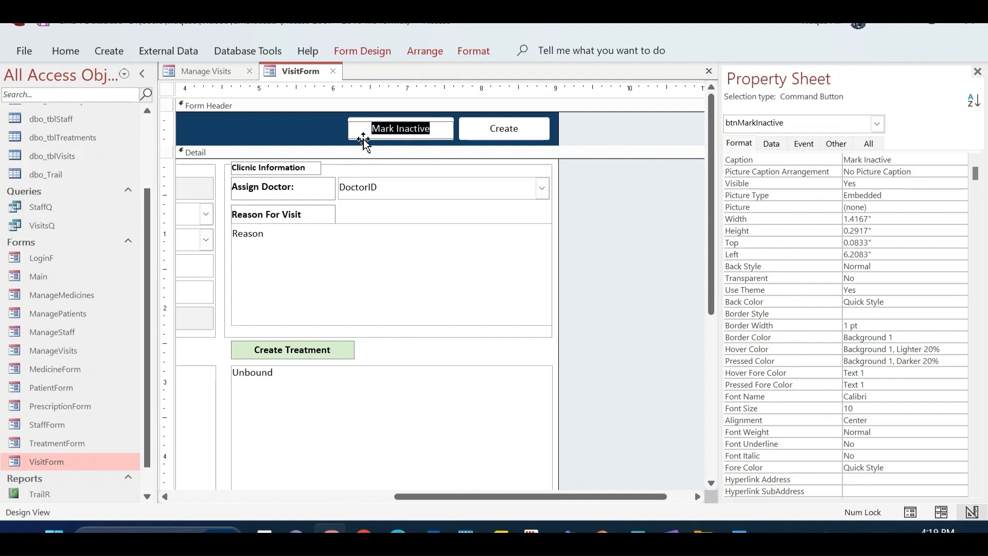
type("View AUdit")
key("BackSpace")
key("BackSpace")
key("BackSpace")
key("BackSpace")
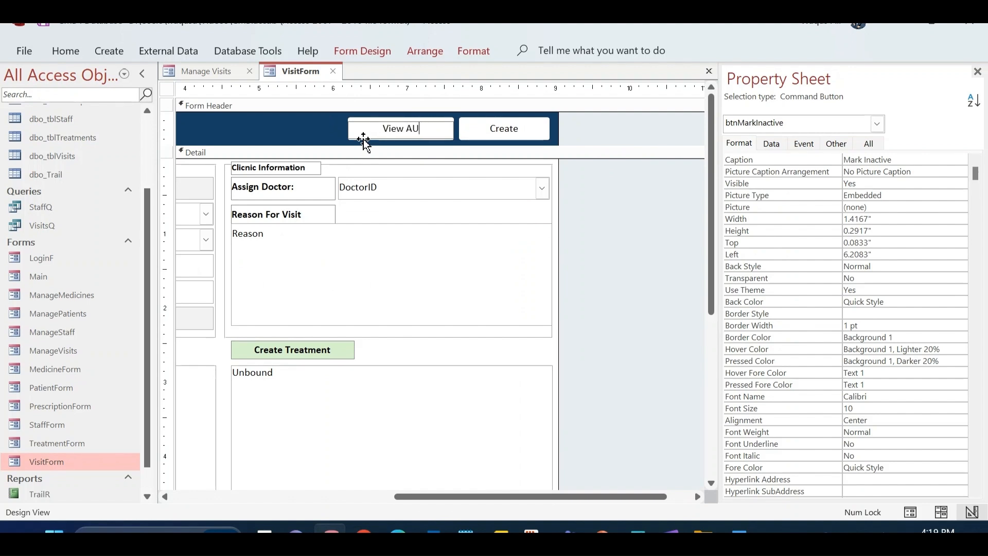
type("dit Trail")
left_click(364, 142)
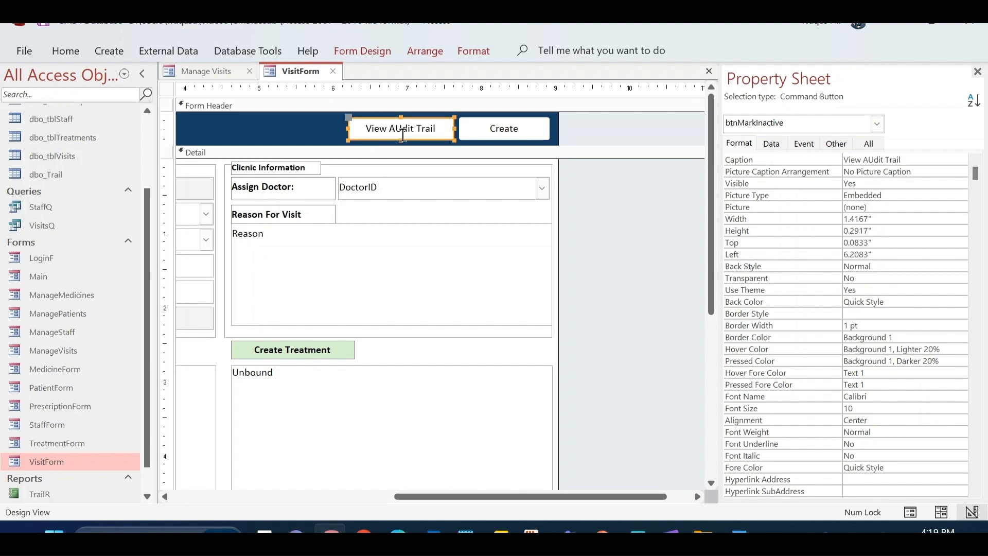
left_click_drag(402, 129, 430, 134)
left_click(430, 134)
key("BackSpace")
type("u")
key("Return")
left_click(437, 131)
key("BackSpace")
key("BackSpace")
key("BackSpace")
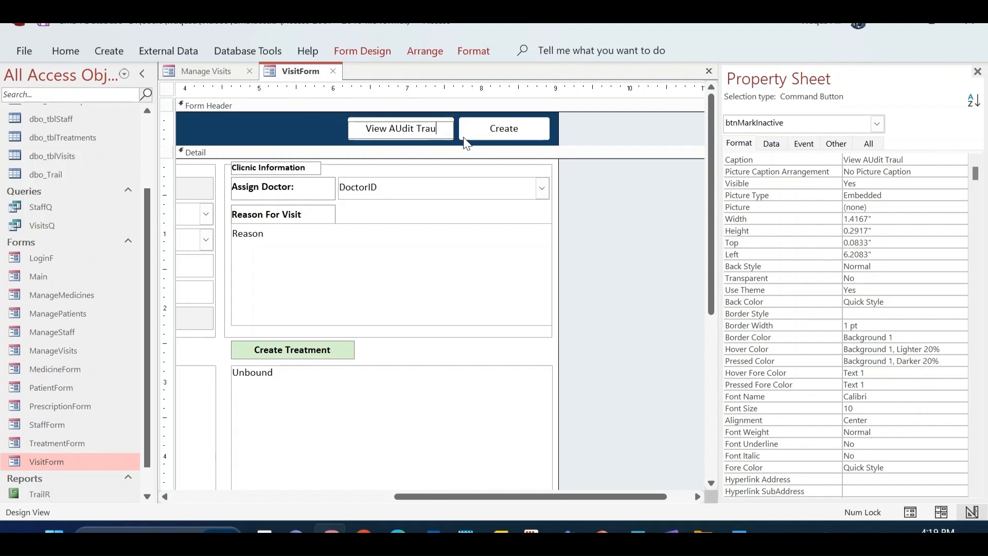
type("il")
key("Left")
key("Left")
type("a")
key("Left")
key("Left")
key("Left")
key("BackSpace")
type("u")
key("Return")
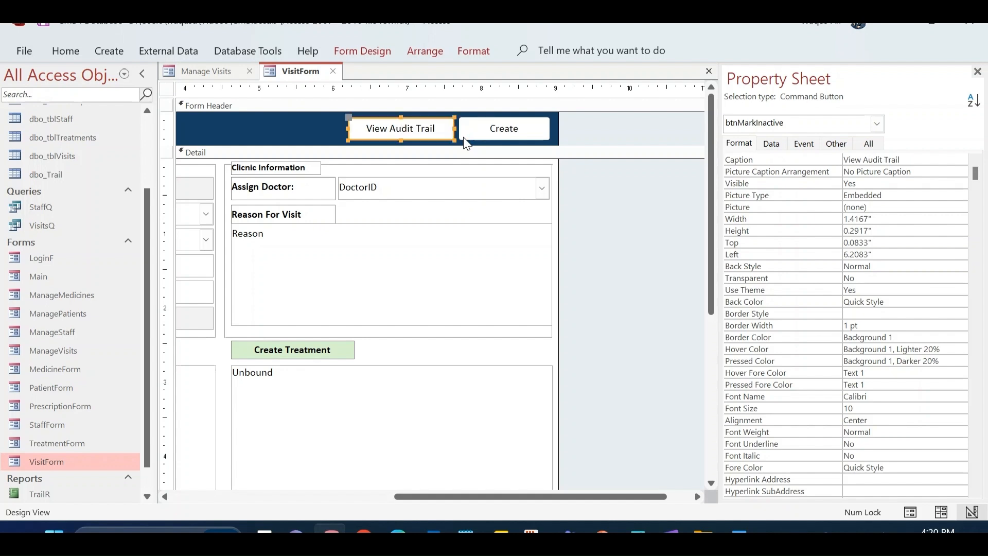
Rename the View Audit Trail button control to btnAudit
left_click(805, 147)
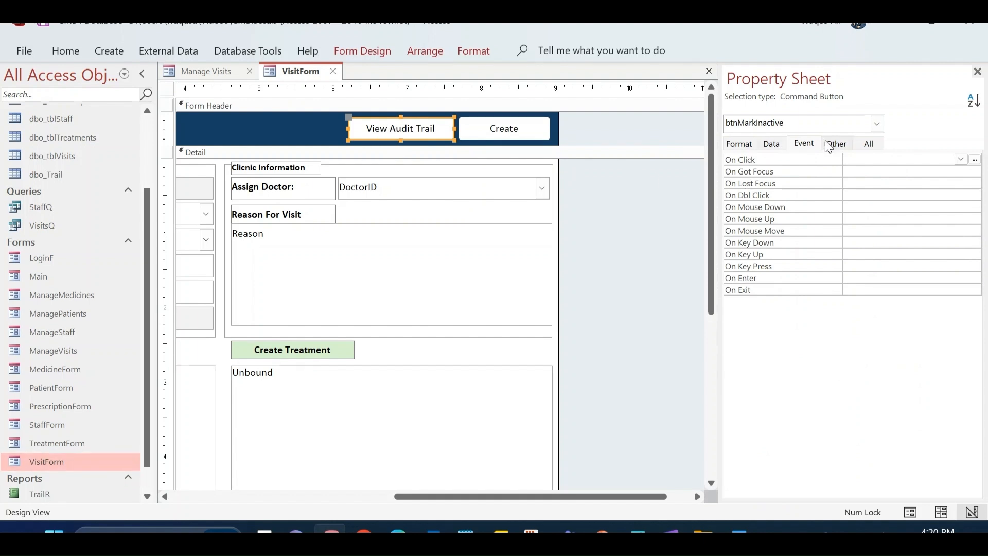
left_click(836, 147)
left_click_drag(858, 162, 900, 174)
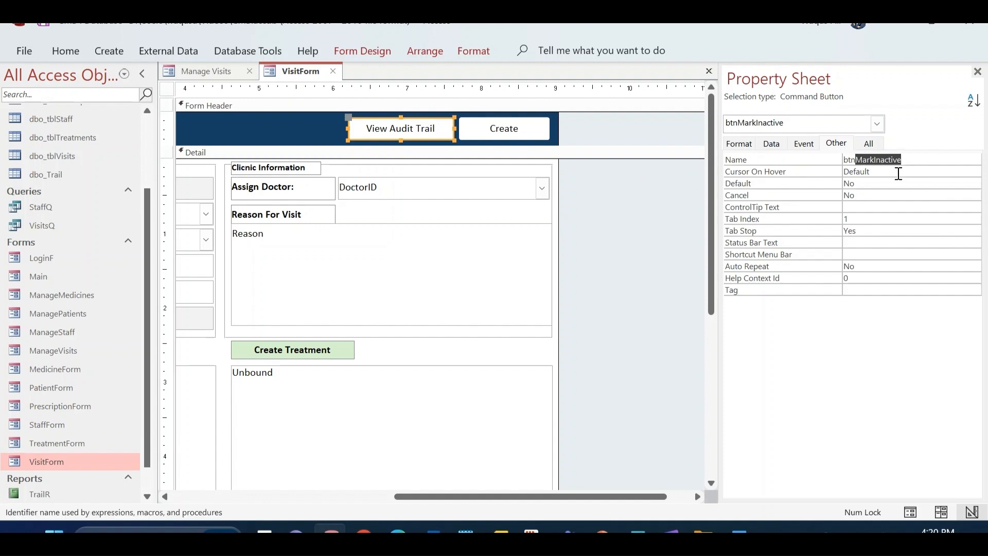
type("Audit")
key("Return")
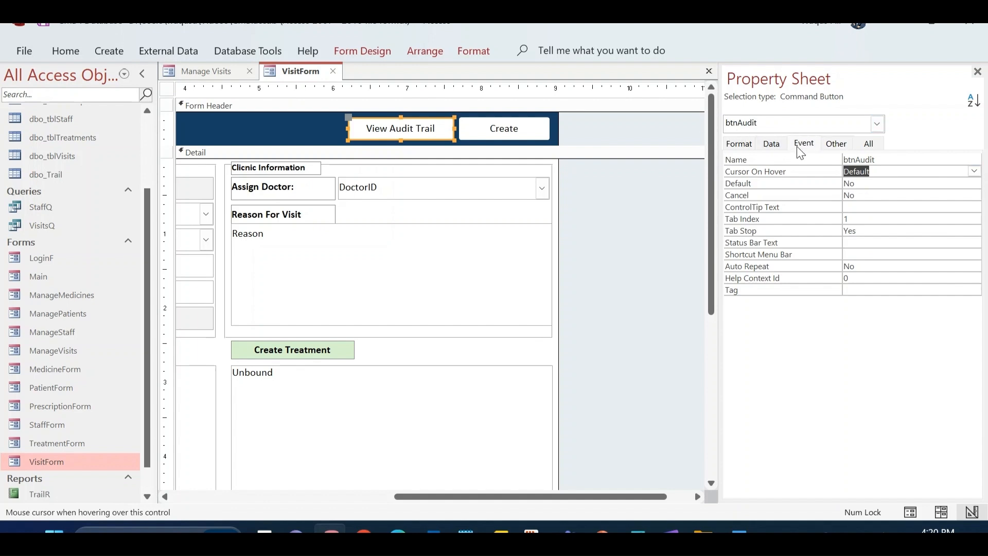
Create an On Click event procedure for btnAudit with the Code Builder, and tidy the blank lines around and inside it
left_click(800, 145)
left_click(974, 160)
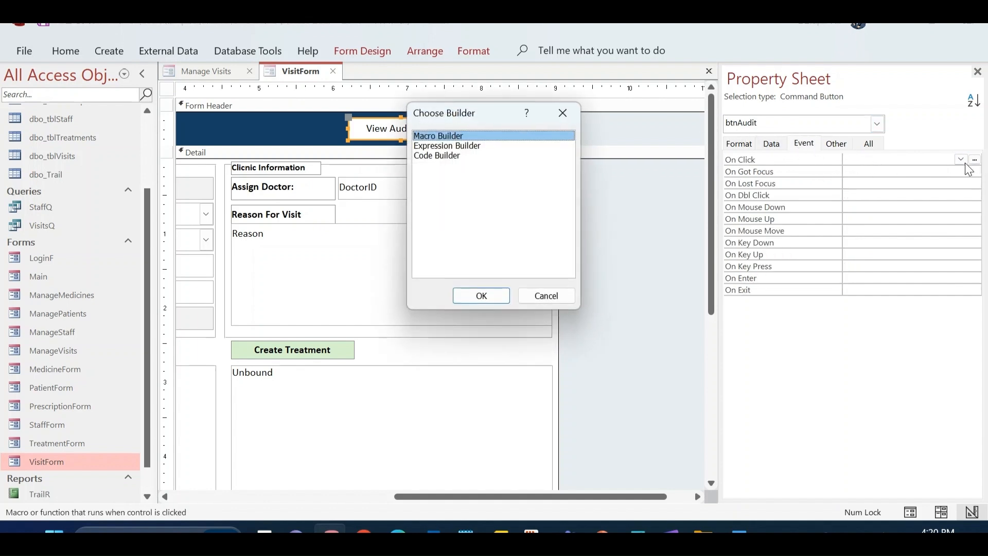
double_click(442, 156)
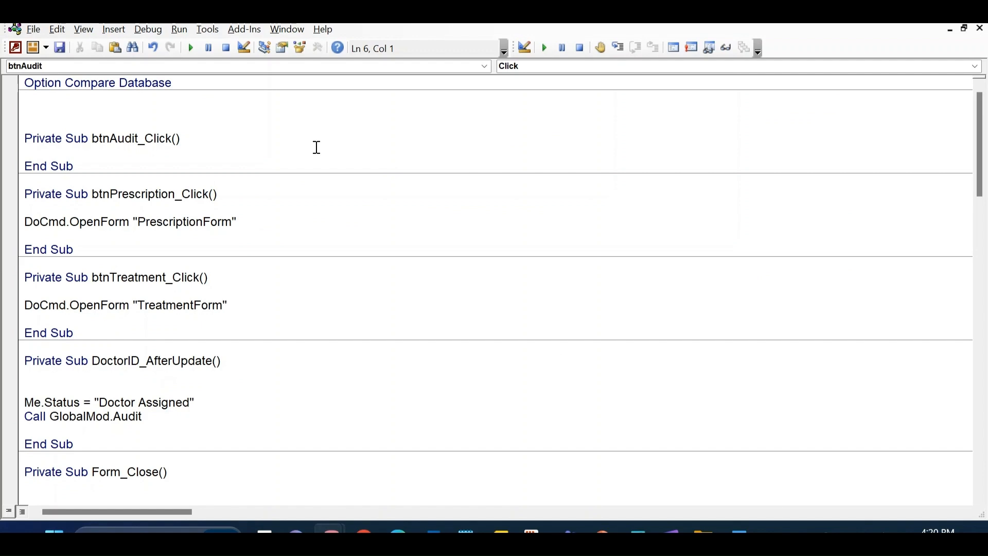
key("Return")
key("Return")
key("Up")
key("Up")
key("Up")
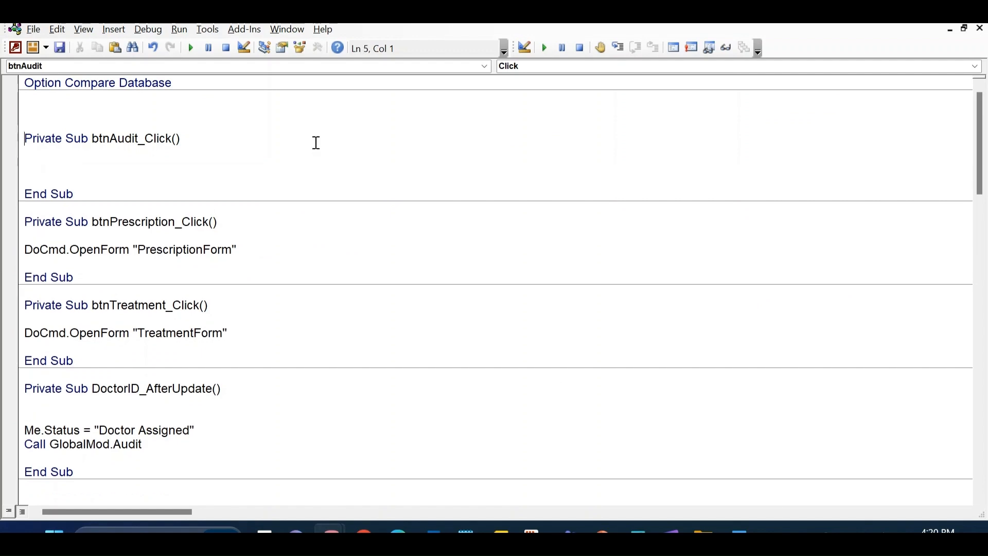
key("BackSpace")
key("BackSpace")
key("Down")
key("Down")
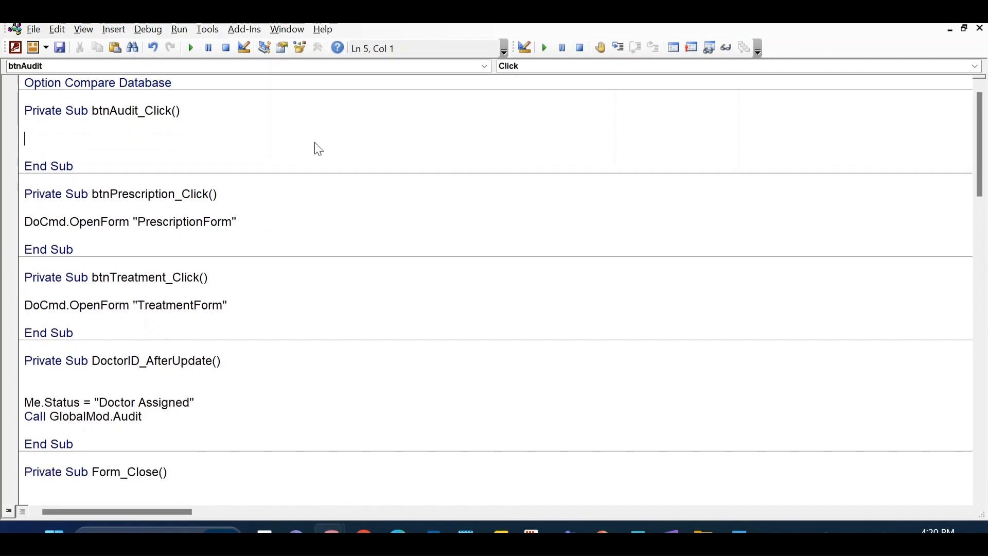
Add a DoCmd.OpenReport "TrailR" statement to the btnAudit_Click procedure
key("alt+Tab")
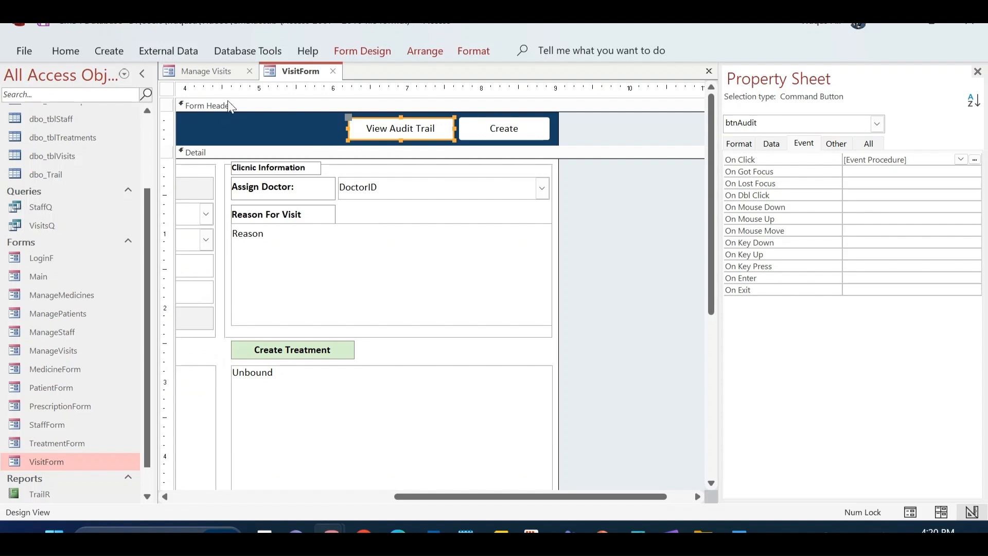
left_click(51, 496)
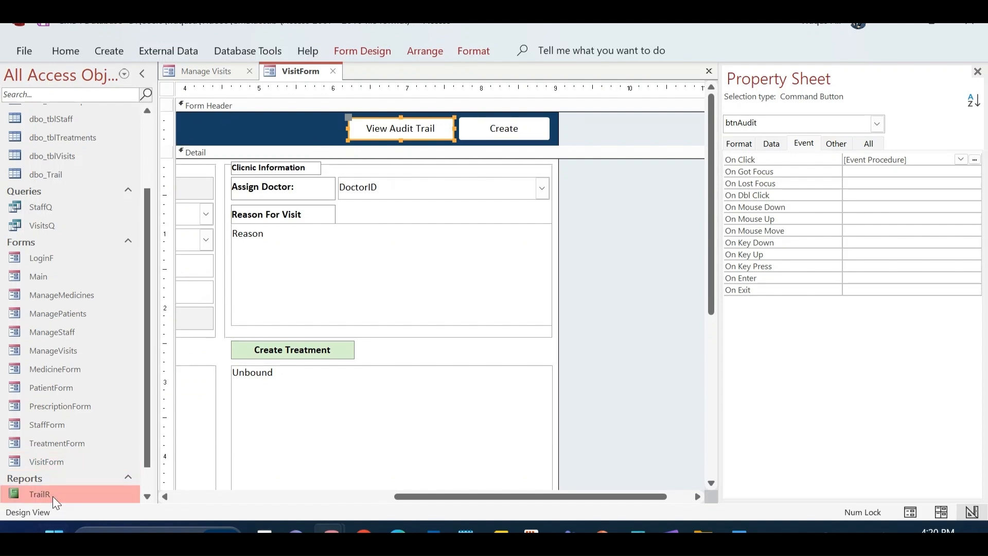
key("alt+Tab")
type("do")
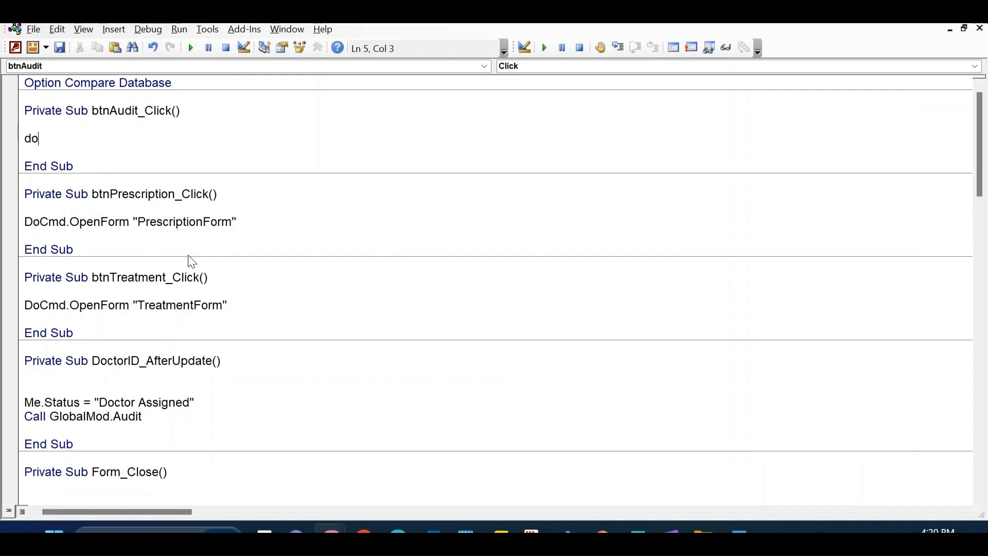
type("cmd.openre")
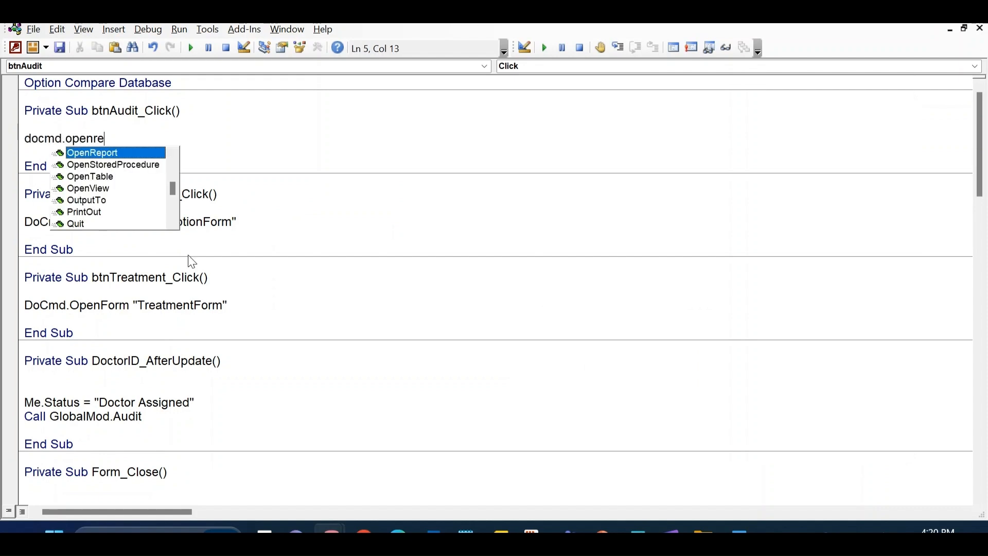
type("port \"")
key("alt+Tab")
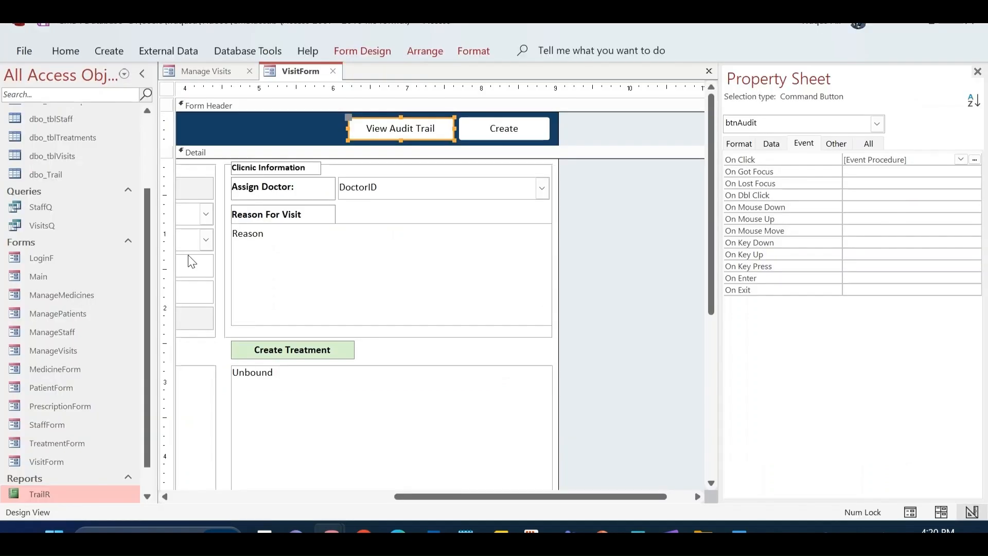
key("alt+Tab")
type("TrailR\"")
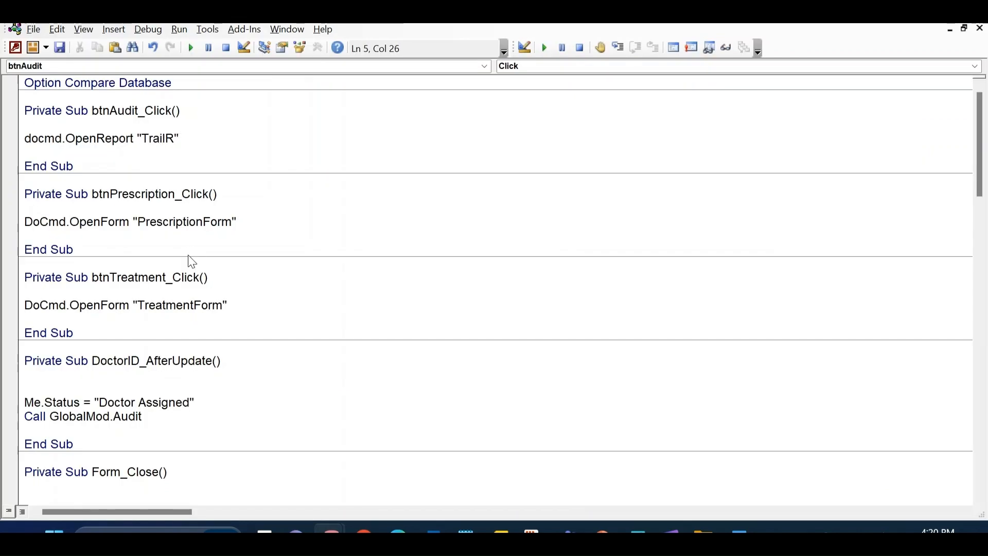
Add acViewReport as the view argument of the OpenReport statement
type(",")
key("Down")
key("Down")
key("Down")
key("Down")
key("Down")
key("Down")
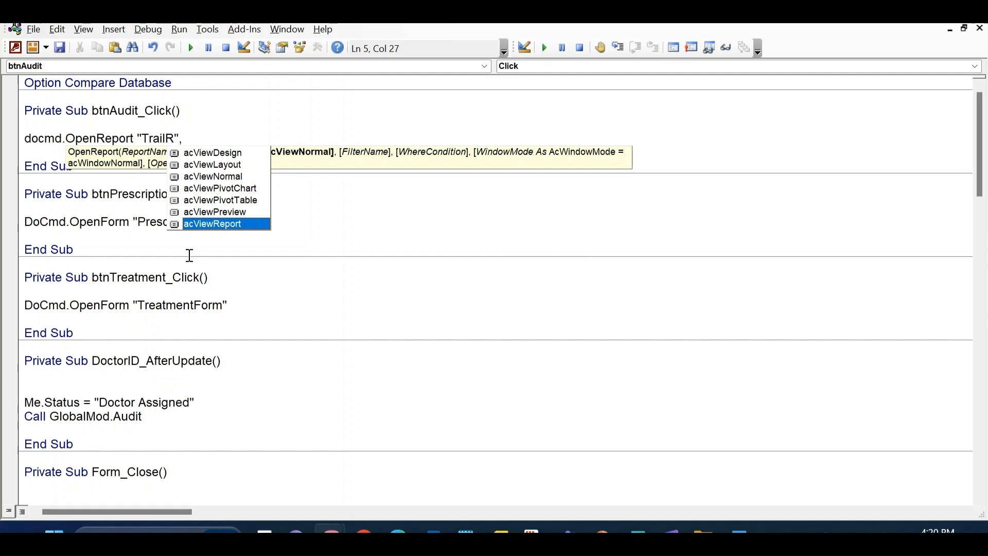
key("Tab")
key("Down")
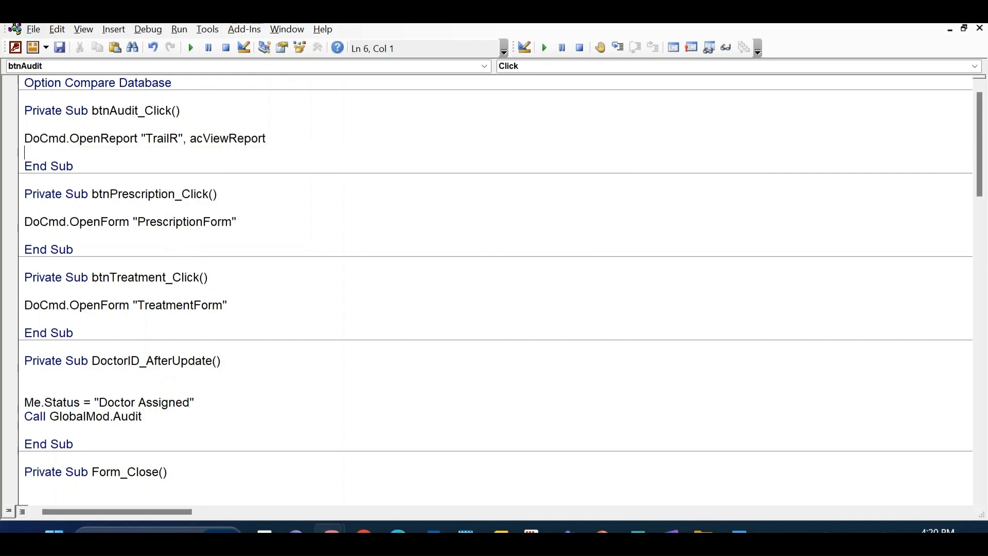
Close the code editor, and save and close VisitForm
left_click(971, 12)
right_click(283, 66)
left_click(311, 75)
left_click(333, 71)
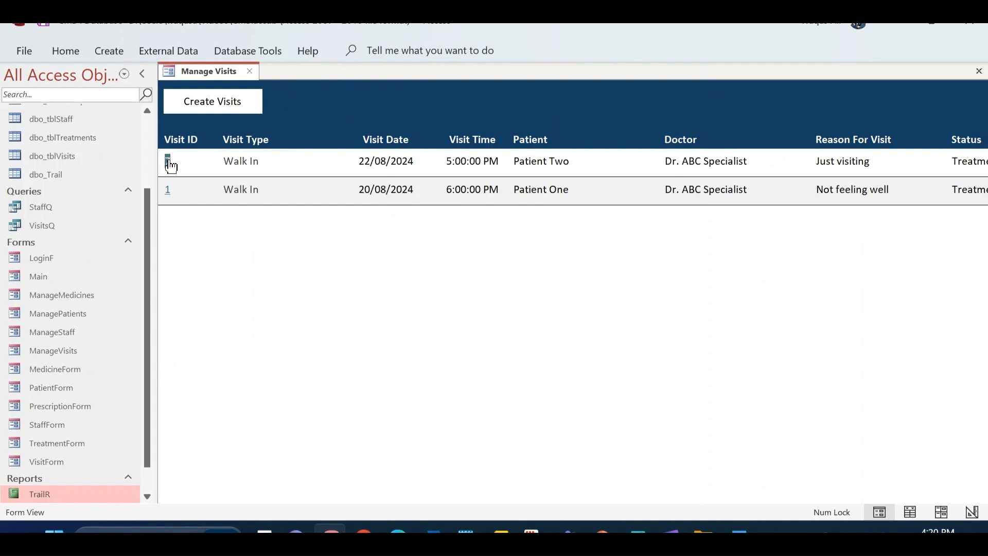
Open visit 7 from the visits list and test its View Audit Trail button, repositioning the report pop-up
left_click(168, 162)
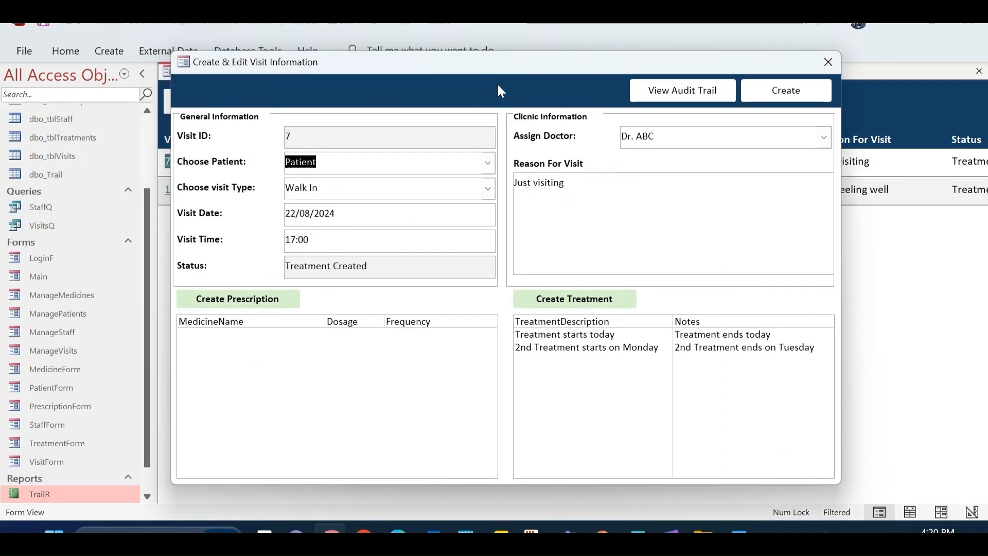
left_click(699, 89)
left_click_drag(647, 45, 653, 91)
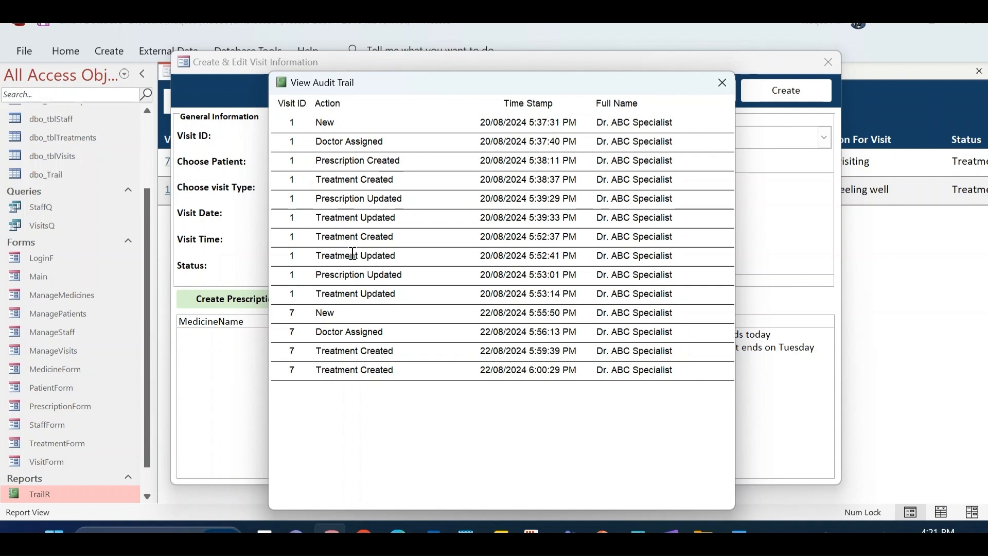
Switch the TrailR report to Design View and open its record source in the query builder
left_click_drag(426, 86, 490, 76)
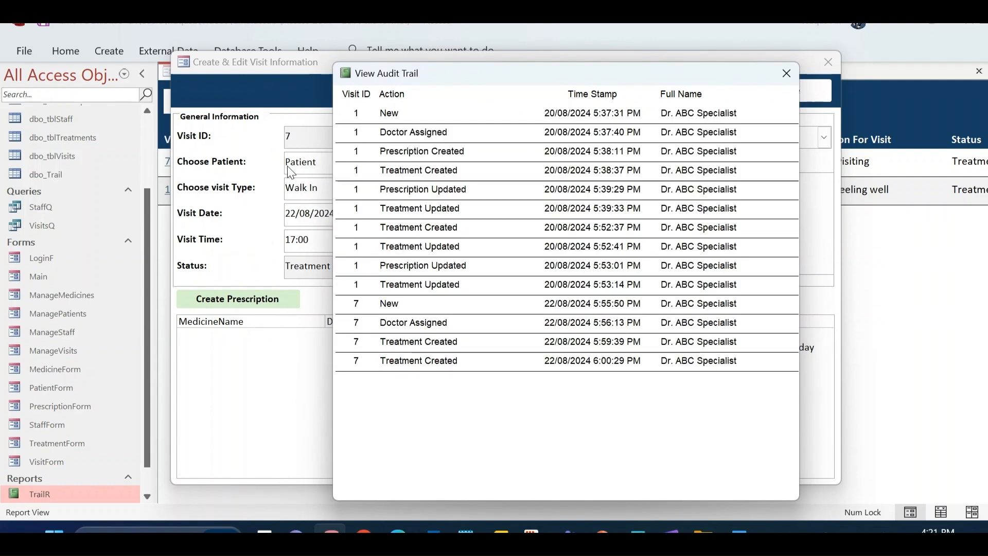
left_click_drag(600, 77, 536, 76)
right_click(536, 75)
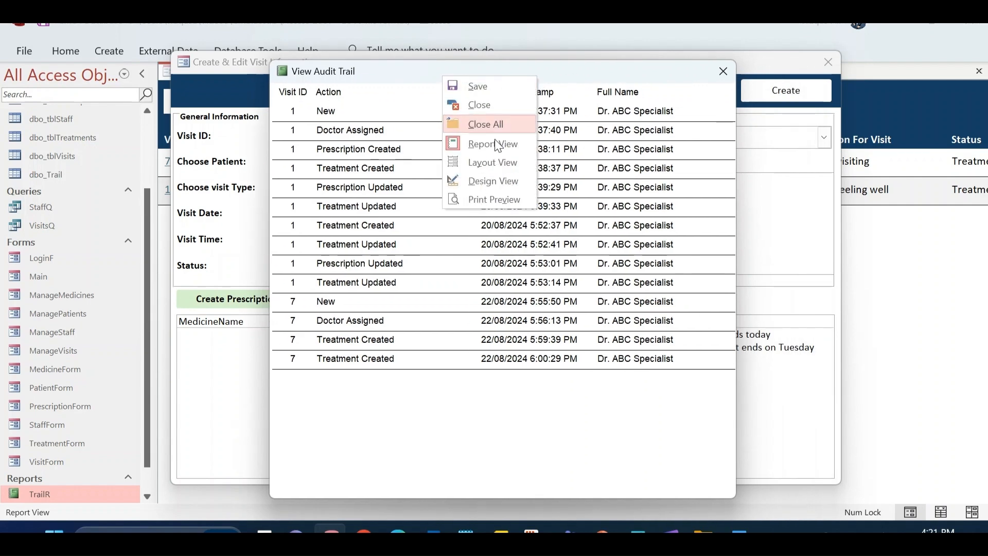
left_click(481, 180)
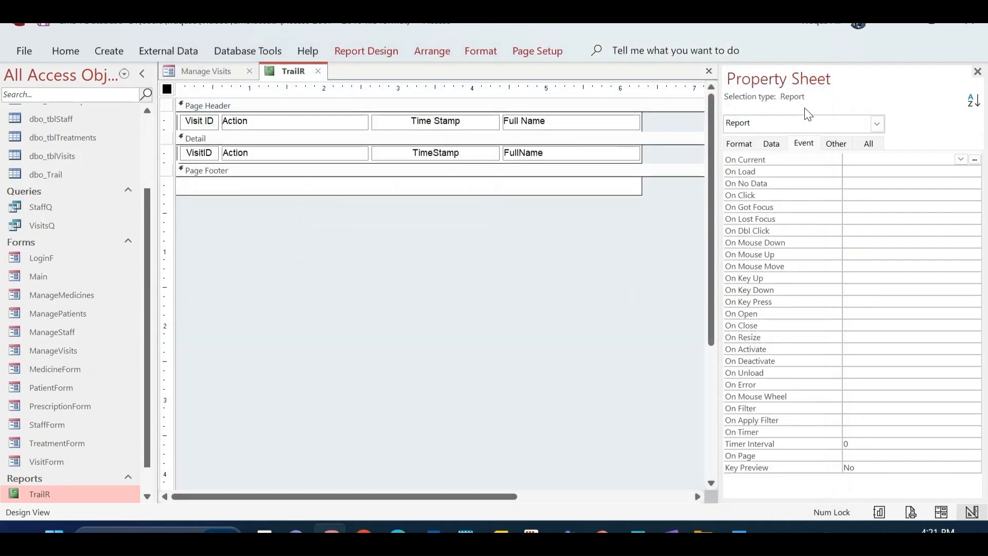
left_click(771, 144)
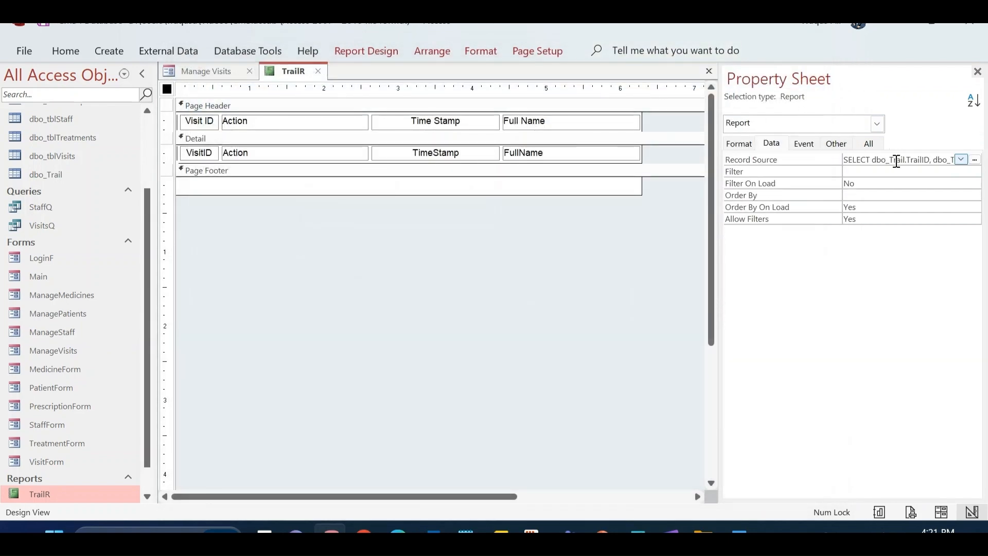
left_click(972, 161)
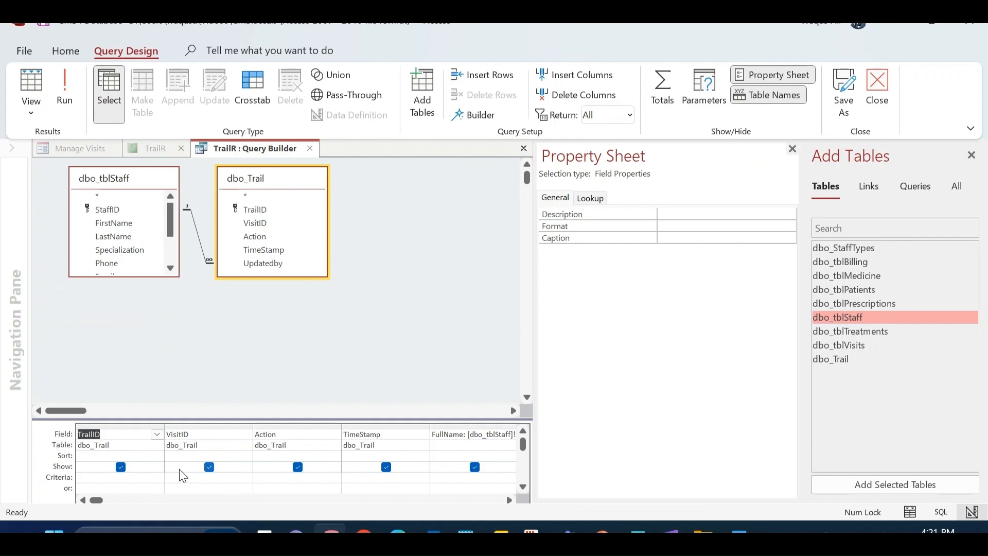
Set the criteria of the VisitID field to [Forms]![VisitForm]![VisitID] in the TrailR record source query
left_click(194, 475)
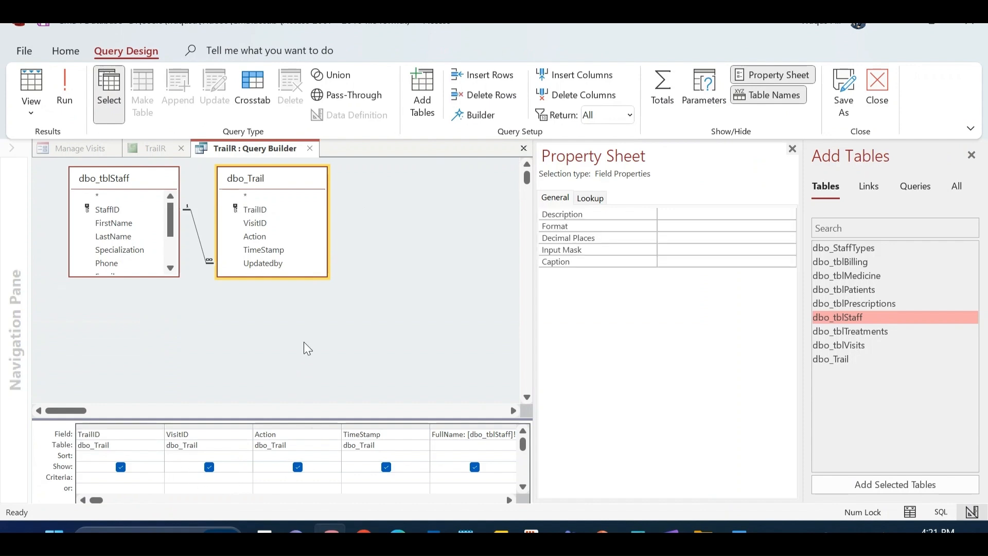
type("ms")
key("Tab")
type("![Vi")
key("Tab")
type("!visi")
key("Tab")
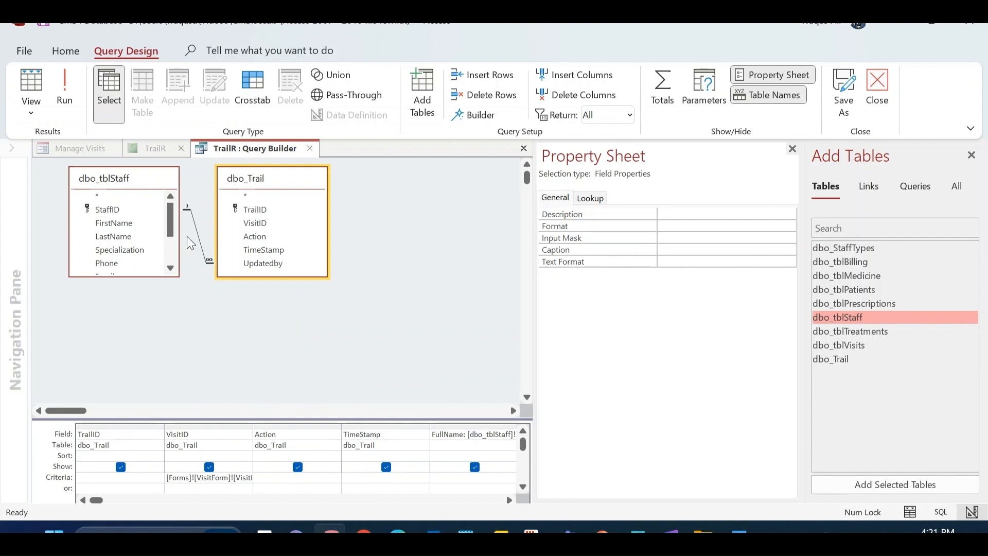
Save and close the record source query, and close the TrailR report with its design changes saved
right_click(234, 150)
left_click(272, 154)
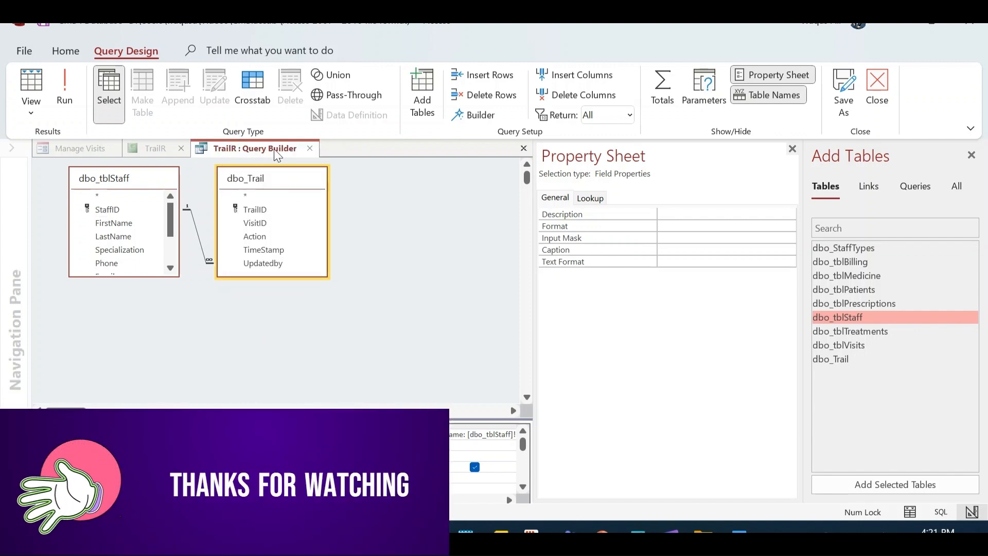
left_click(315, 147)
left_click(324, 75)
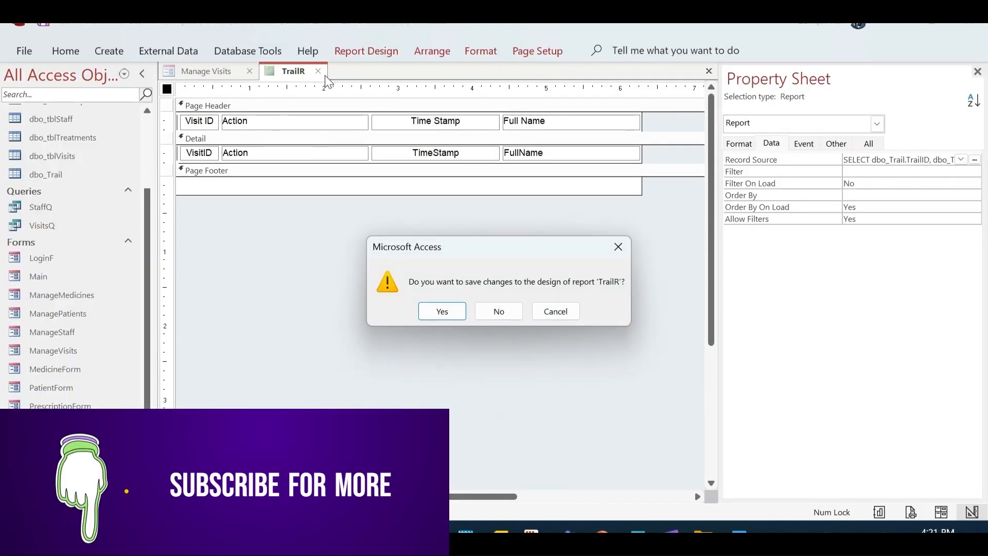
left_click(437, 310)
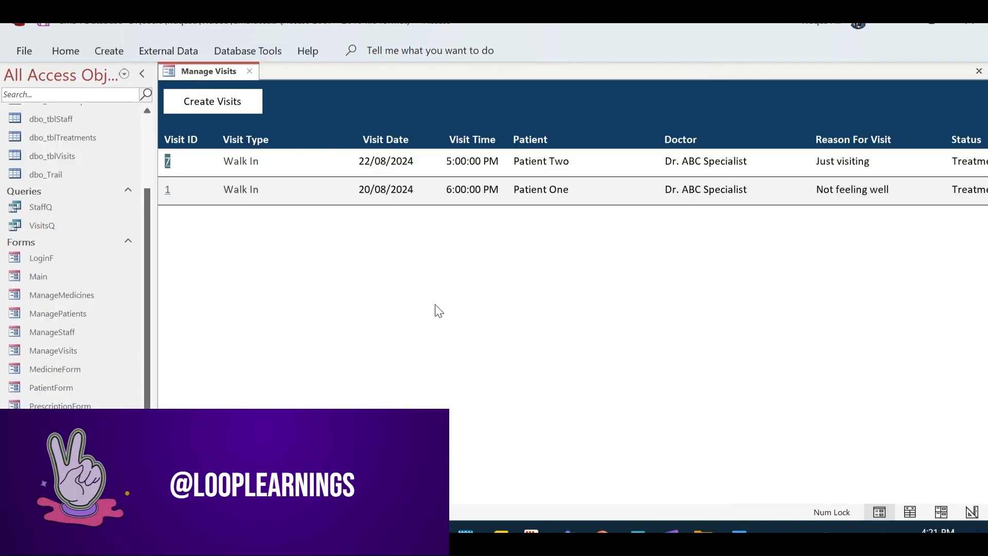
Open visit 7 from the visits list, check its audit trail report, and close the report and the visit form
left_click(171, 161)
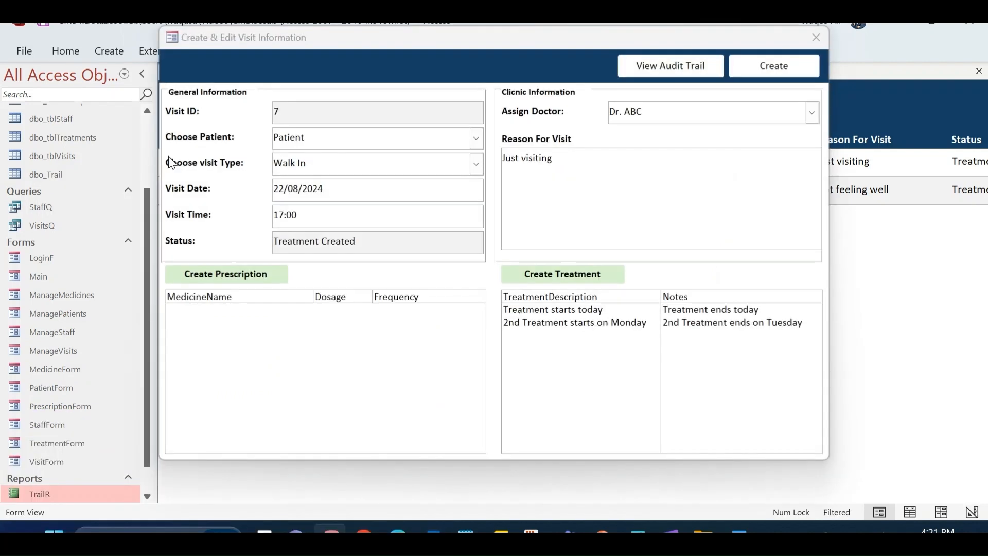
left_click(690, 97)
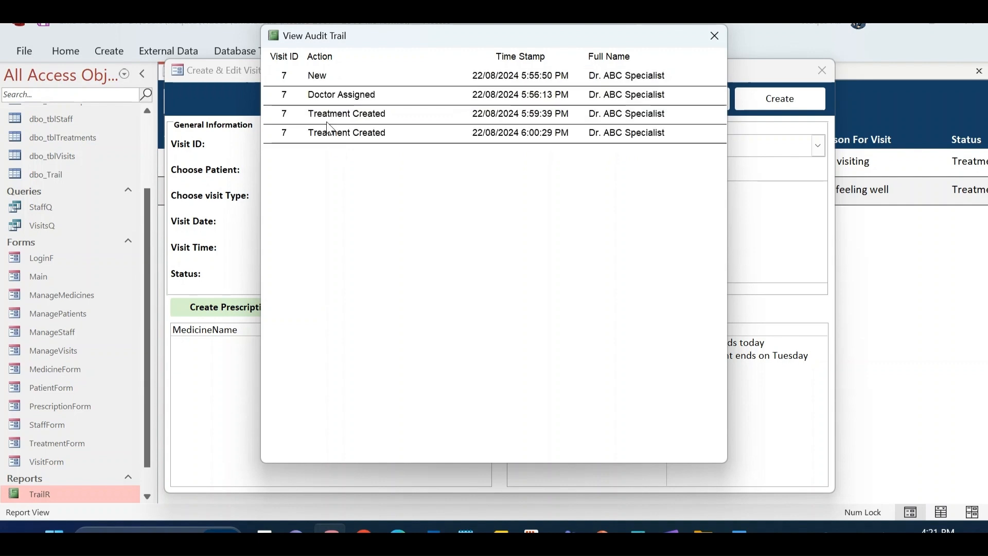
left_click_drag(402, 43, 387, 100)
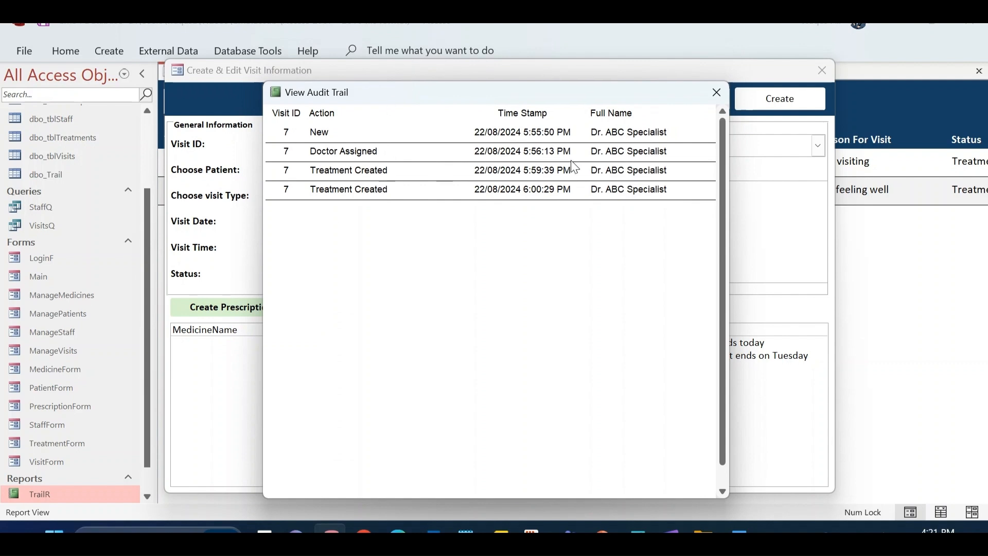
left_click(565, 190)
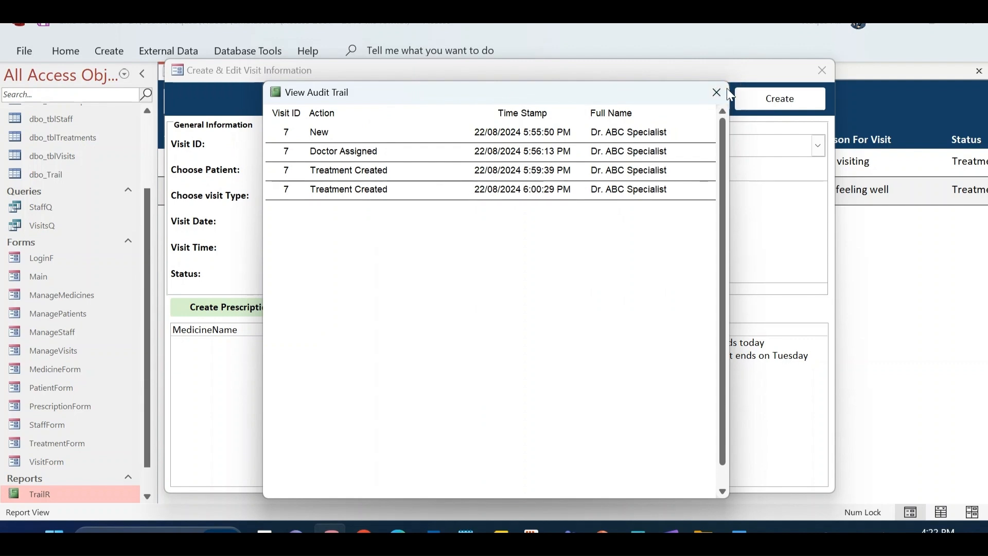
left_click(720, 94)
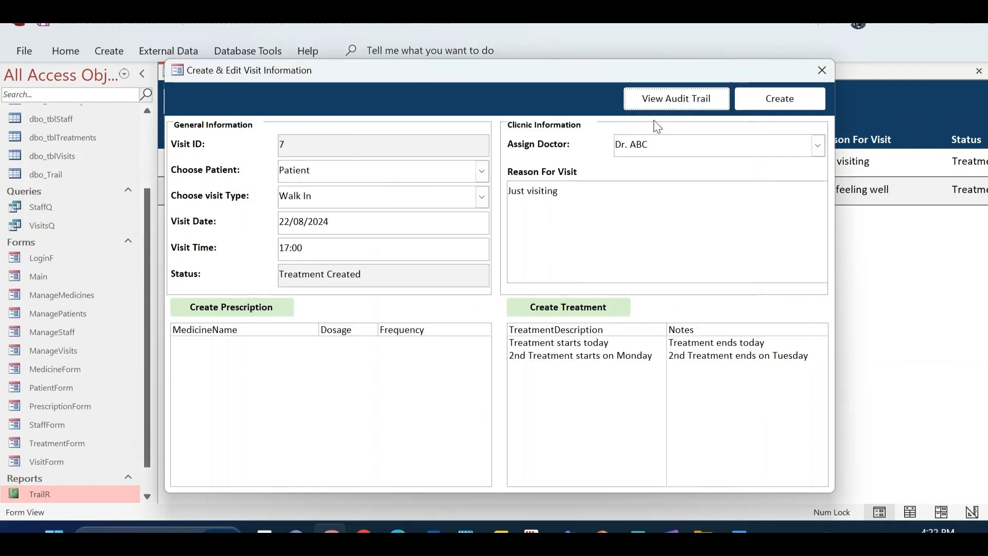
left_click(822, 70)
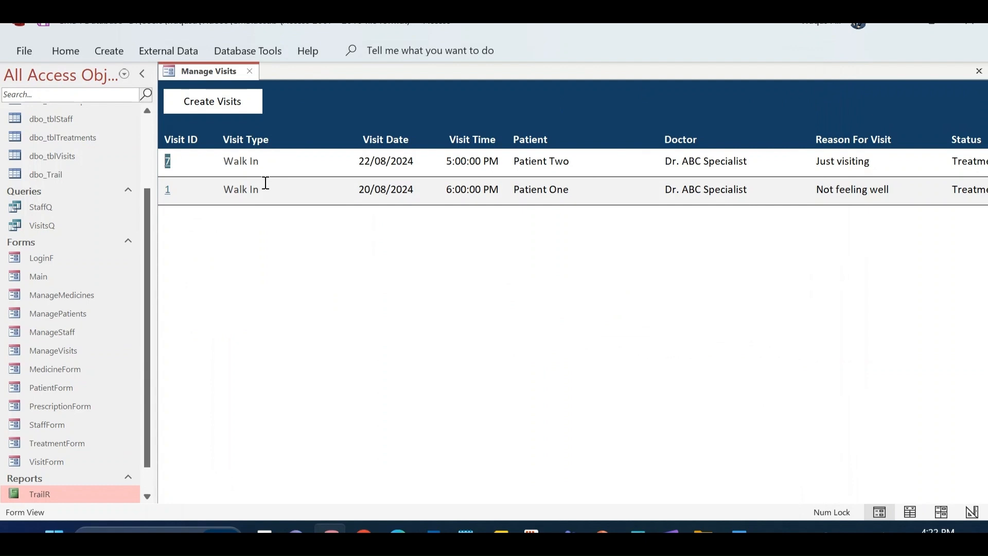
Open visit 1 from the visits list and view its audit trail, repositioning the report pop-up
left_click(169, 190)
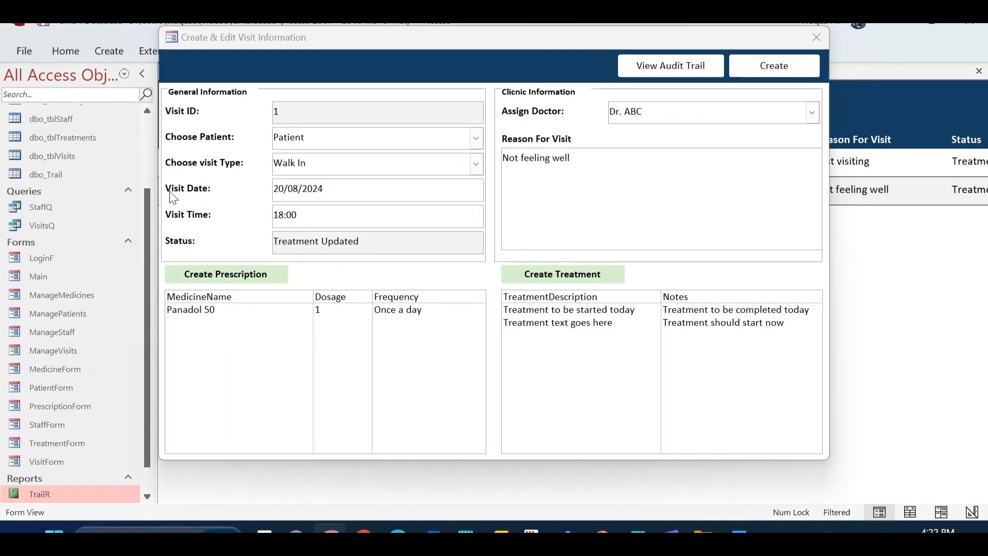
left_click(671, 69)
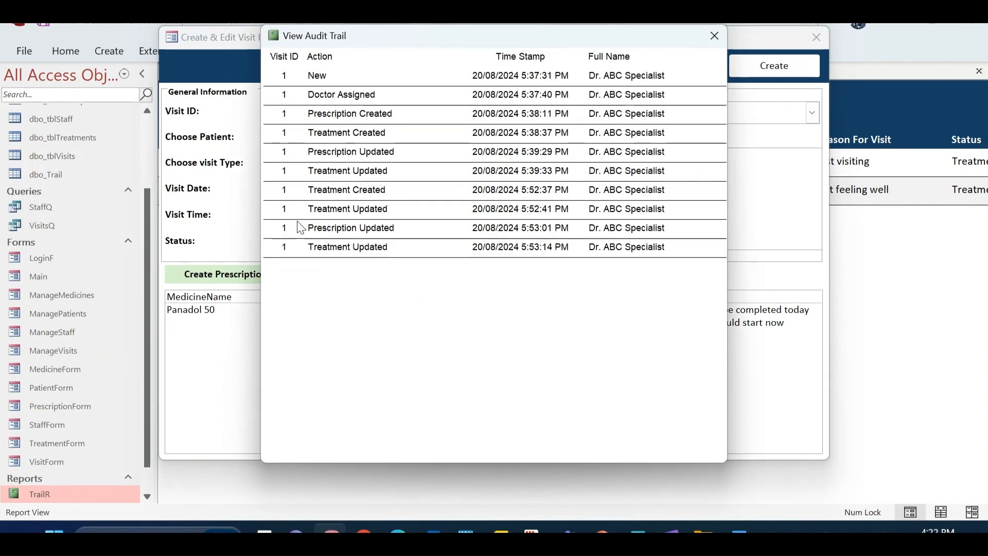
left_click_drag(486, 42, 480, 125)
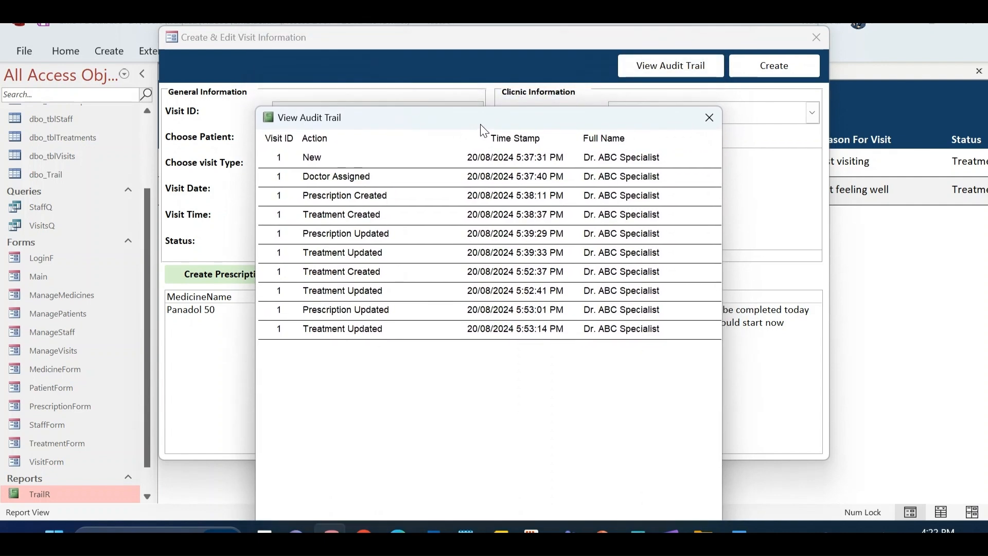